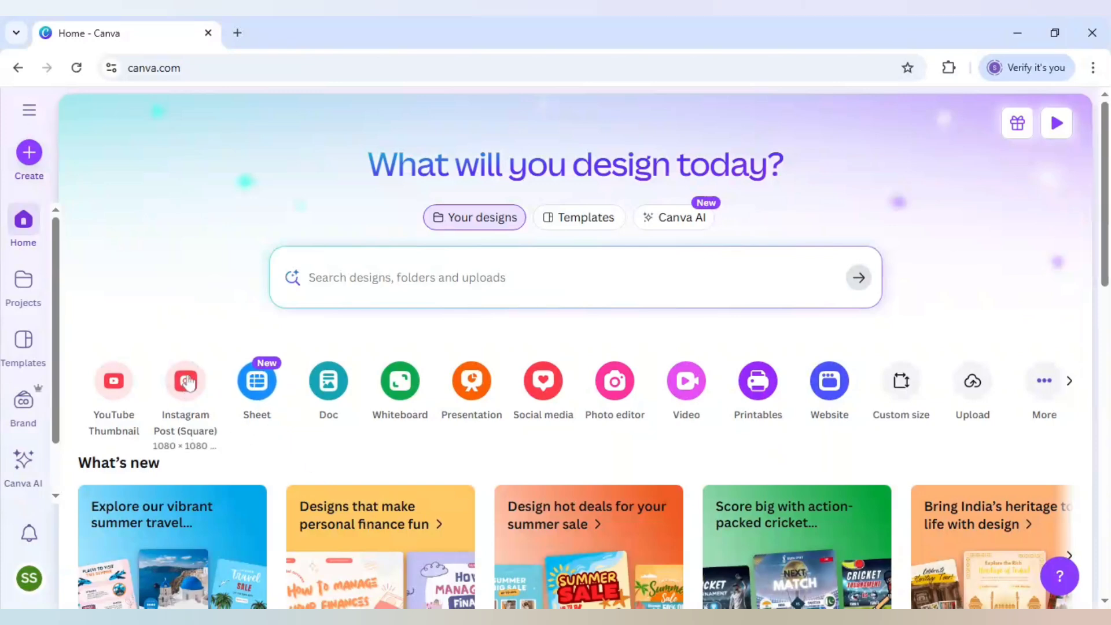
# - Start a square Instagram Post and drag out one vertical and two horizontal ruler guides near the top
pyautogui.click(186, 380)
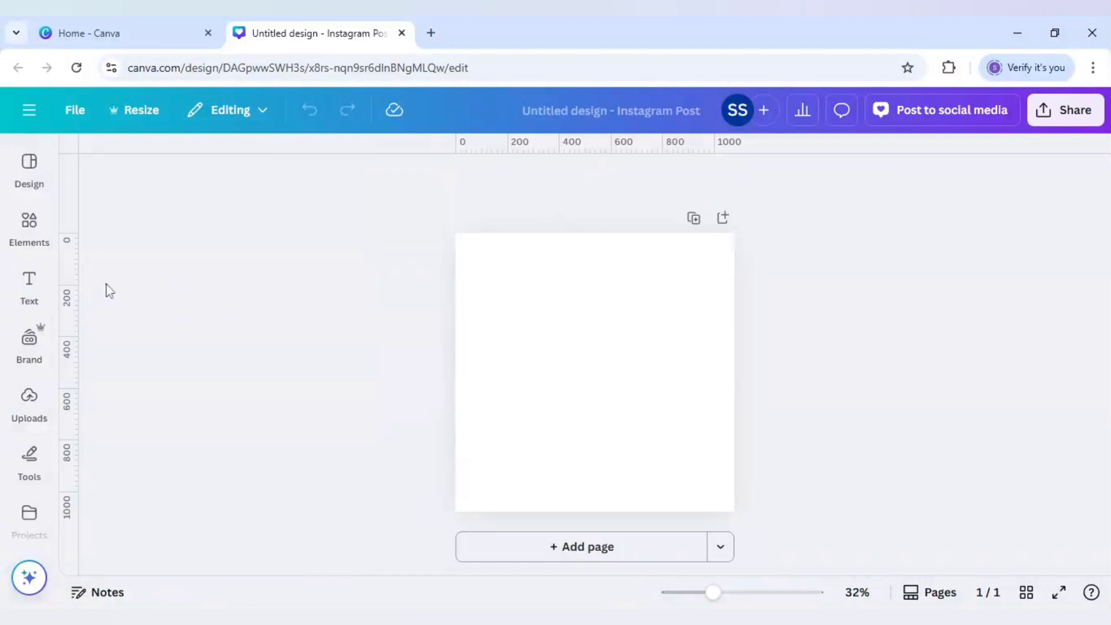
pyautogui.moveTo(110, 291); pyautogui.dragTo(538, 317)
pyautogui.moveTo(312, 302); pyautogui.dragTo(547, 191)
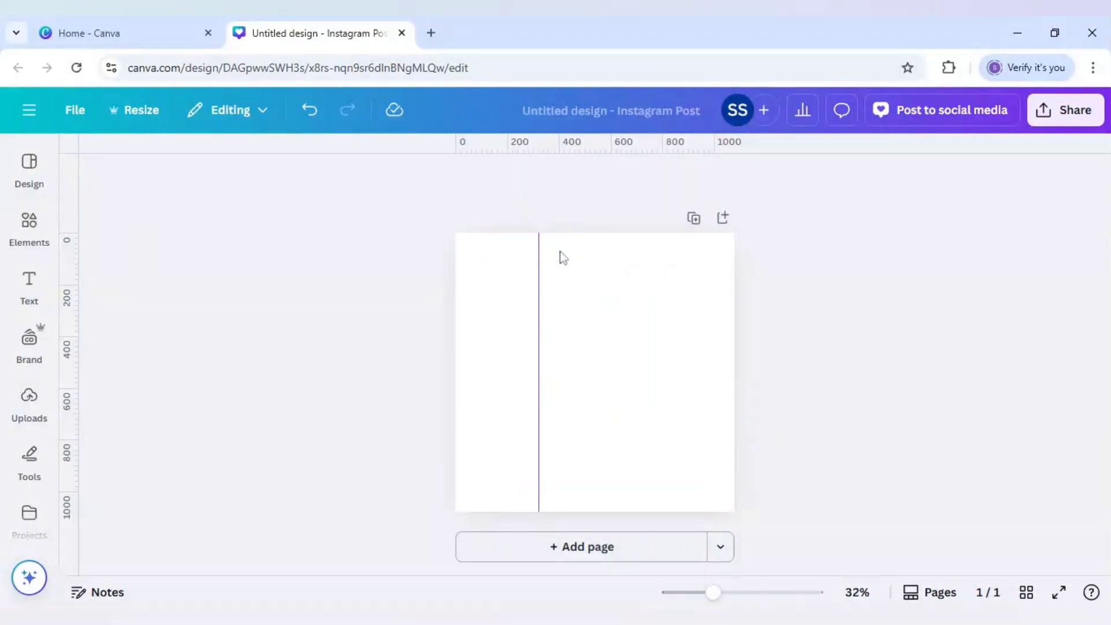
pyautogui.moveTo(556, 144); pyautogui.dragTo(548, 279)
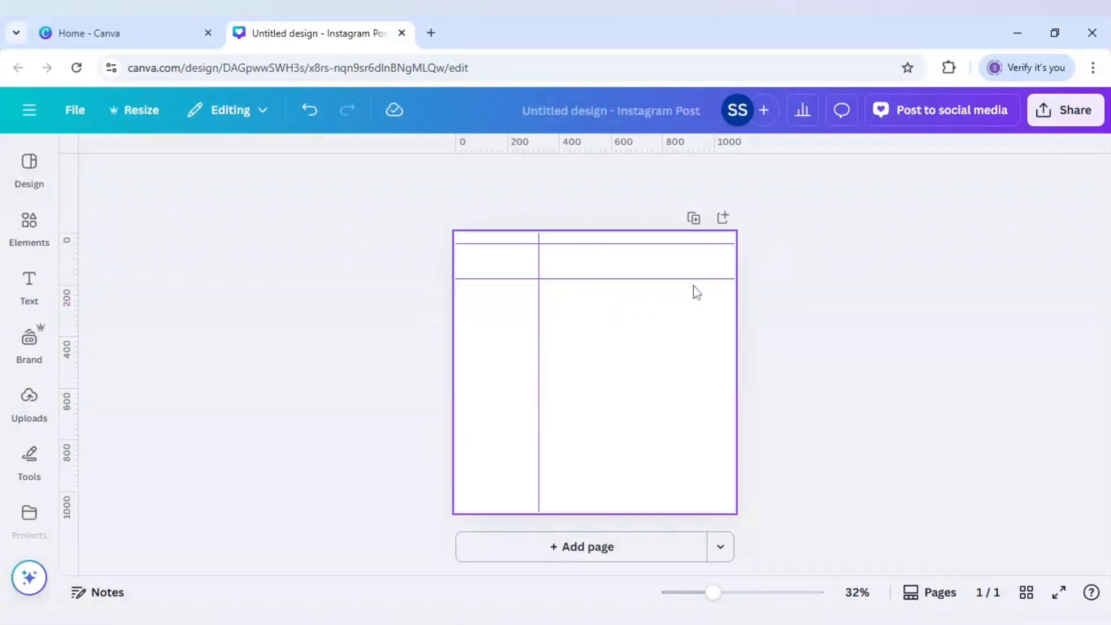
# - Add a grey rounded square from Elements Shapes and move it into the page's top band
pyautogui.click(731, 258)
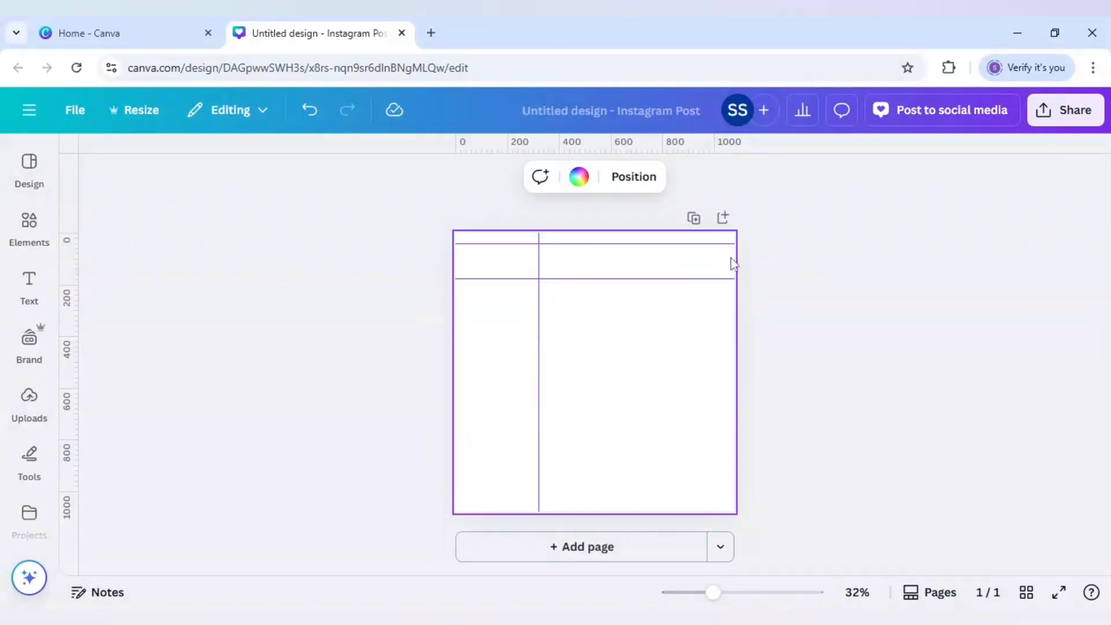
pyautogui.click(29, 224)
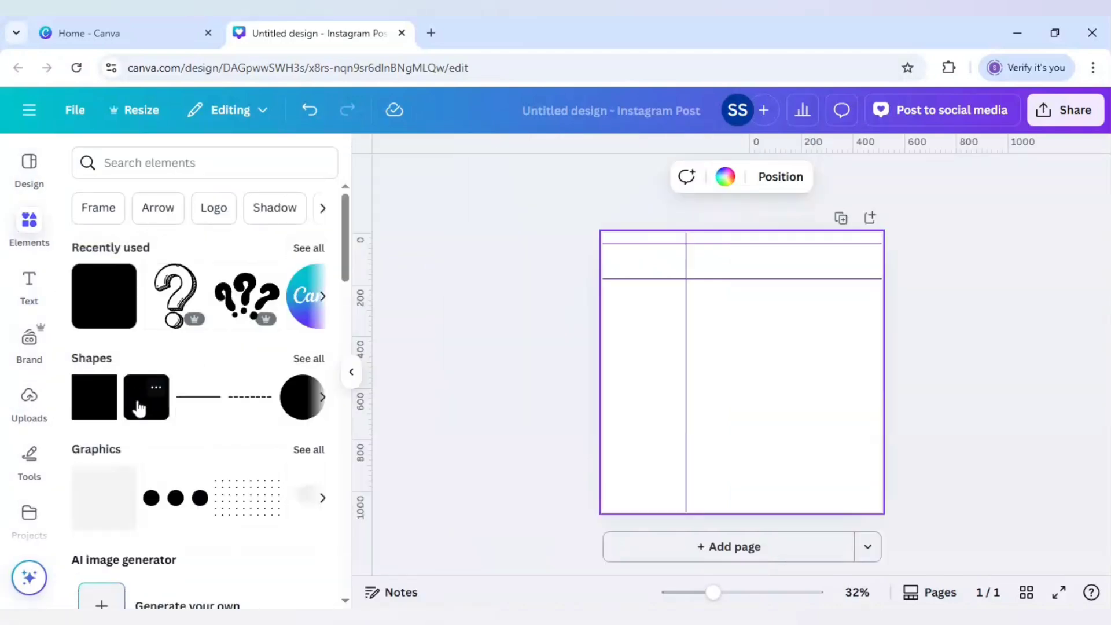
pyautogui.click(156, 388)
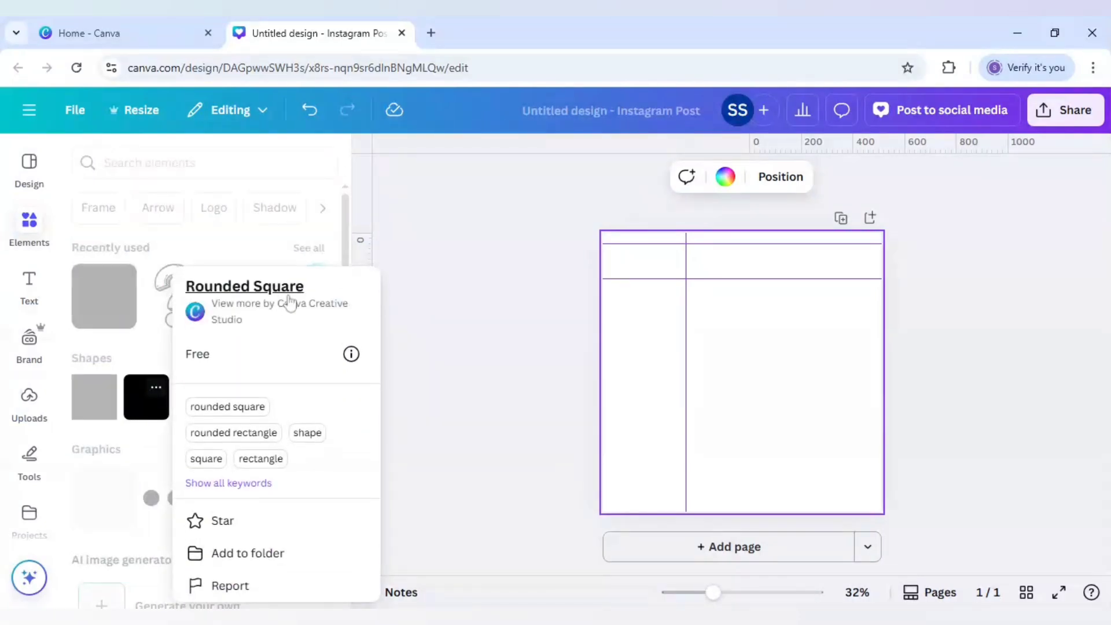
pyautogui.click(147, 410)
pyautogui.click(143, 414)
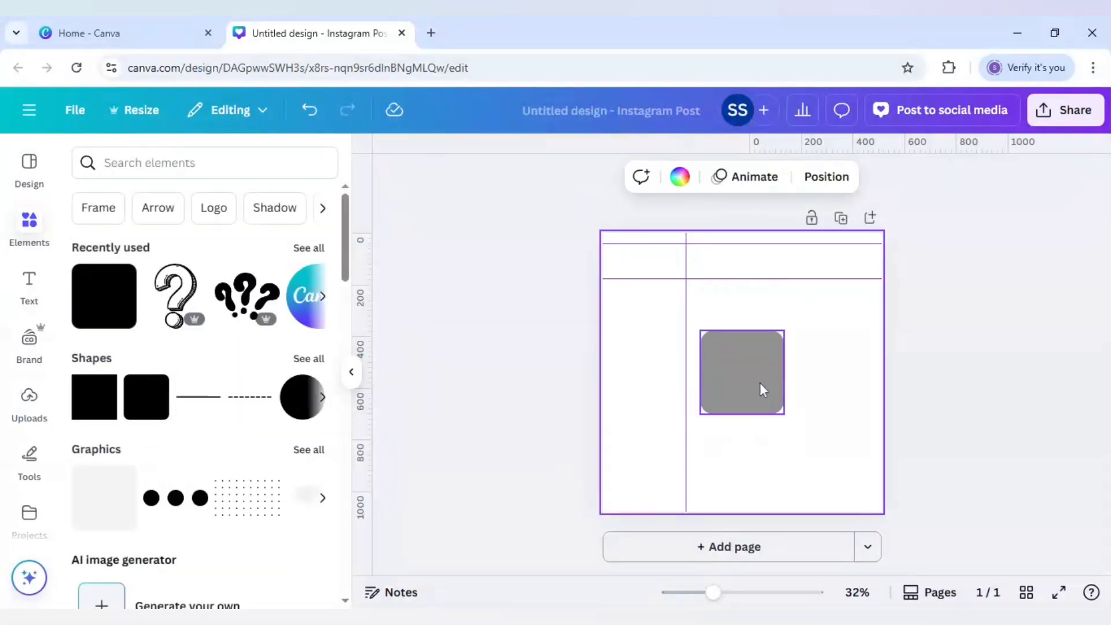
pyautogui.moveTo(751, 349)
pyautogui.mouseDown()
pyautogui.moveTo(726, 279)
pyautogui.moveTo(774, 267)
pyautogui.moveTo(881, 270)
pyautogui.mouseUp()
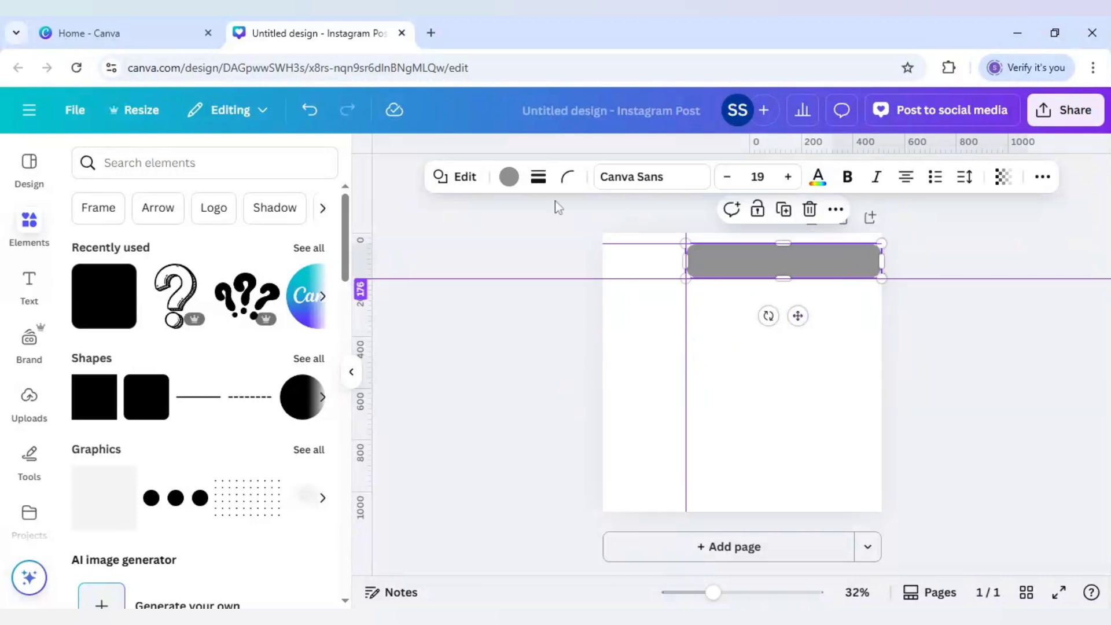
# - Make the bar black, tilt it about 21 degrees, and move it further down the page
pyautogui.click(509, 177)
pyautogui.click(179, 292)
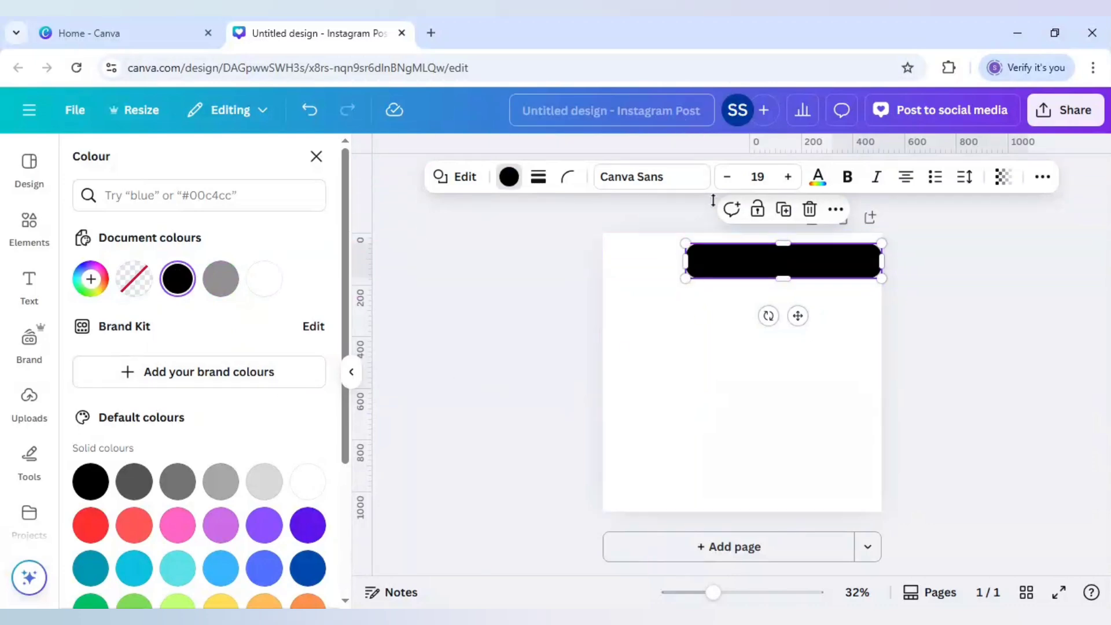
pyautogui.moveTo(768, 315); pyautogui.dragTo(739, 315)
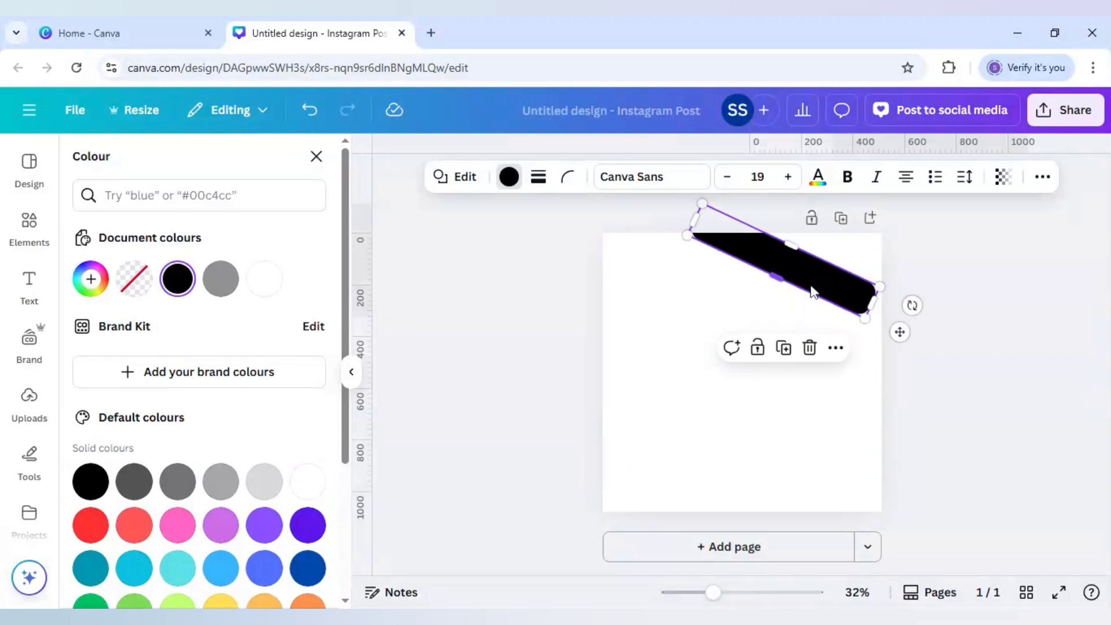
pyautogui.moveTo(818, 288); pyautogui.dragTo(756, 459)
# - Duplicate the tilted black bar into a diagonal stack of five parallel bars
pyautogui.click(756, 278)
pyautogui.hotkey('ctrl', 'd')
pyautogui.press('Escape')
pyautogui.press('Escape')
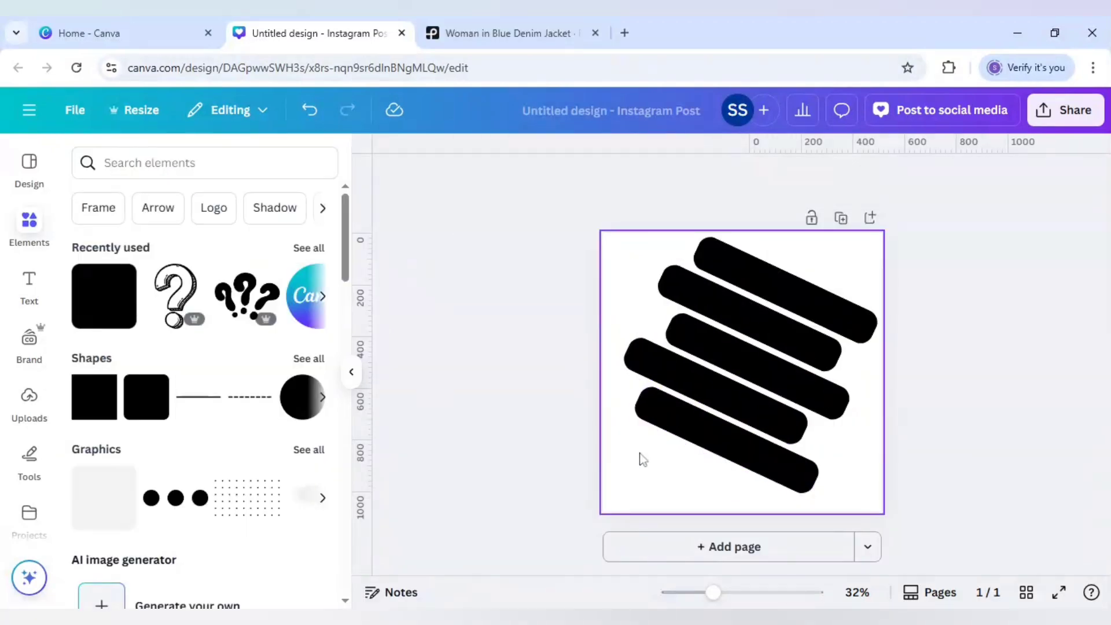
pyautogui.click(519, 38)
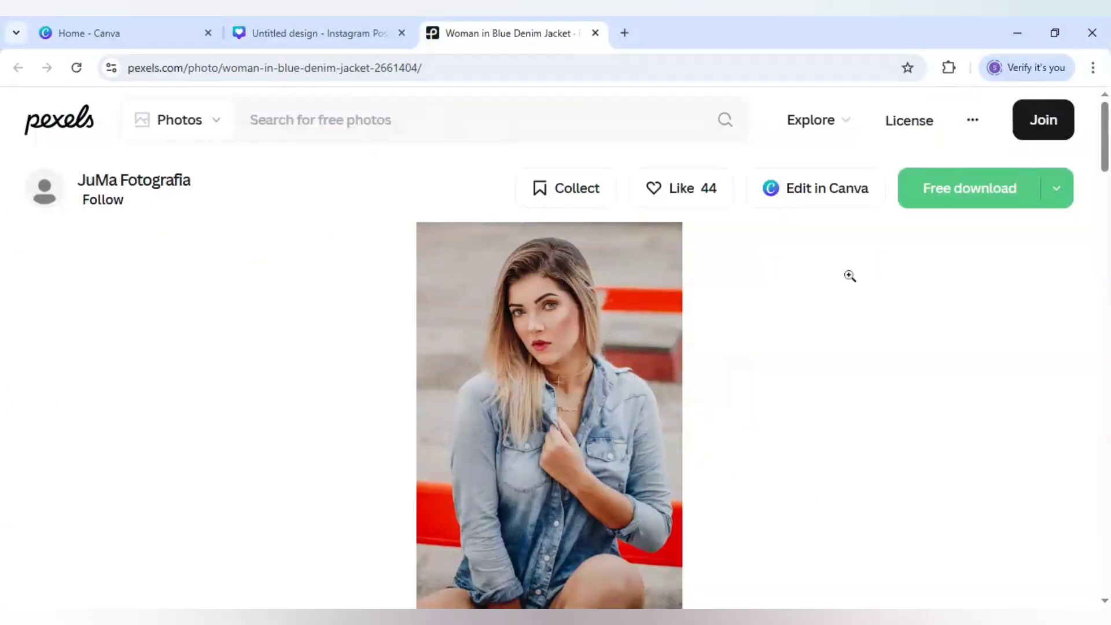
pyautogui.click(1054, 200)
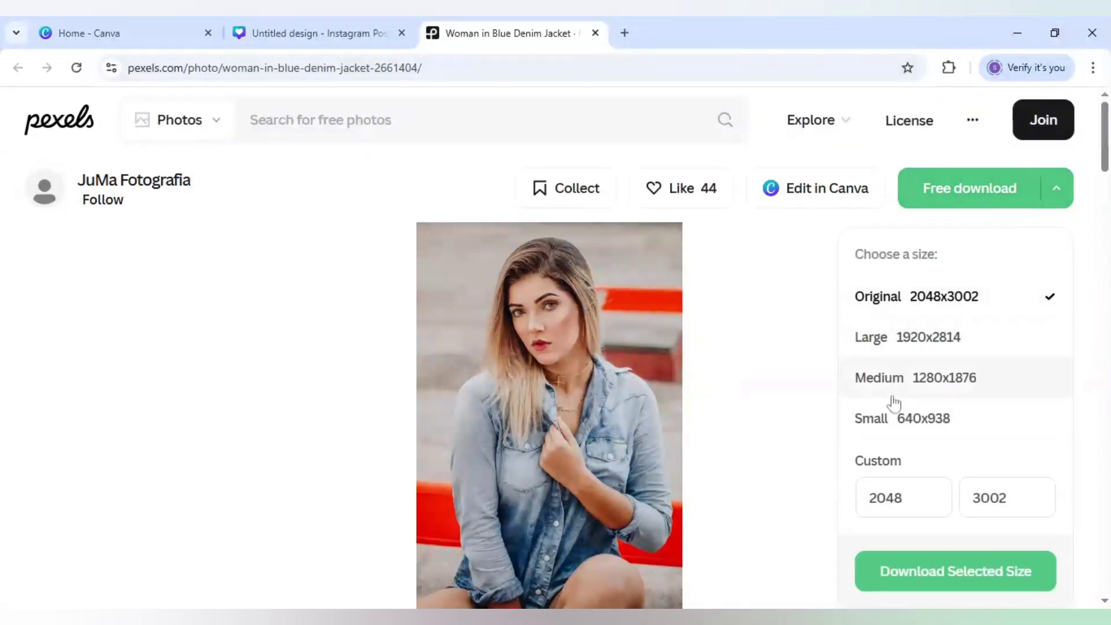
pyautogui.click(803, 368)
pyautogui.click(803, 369)
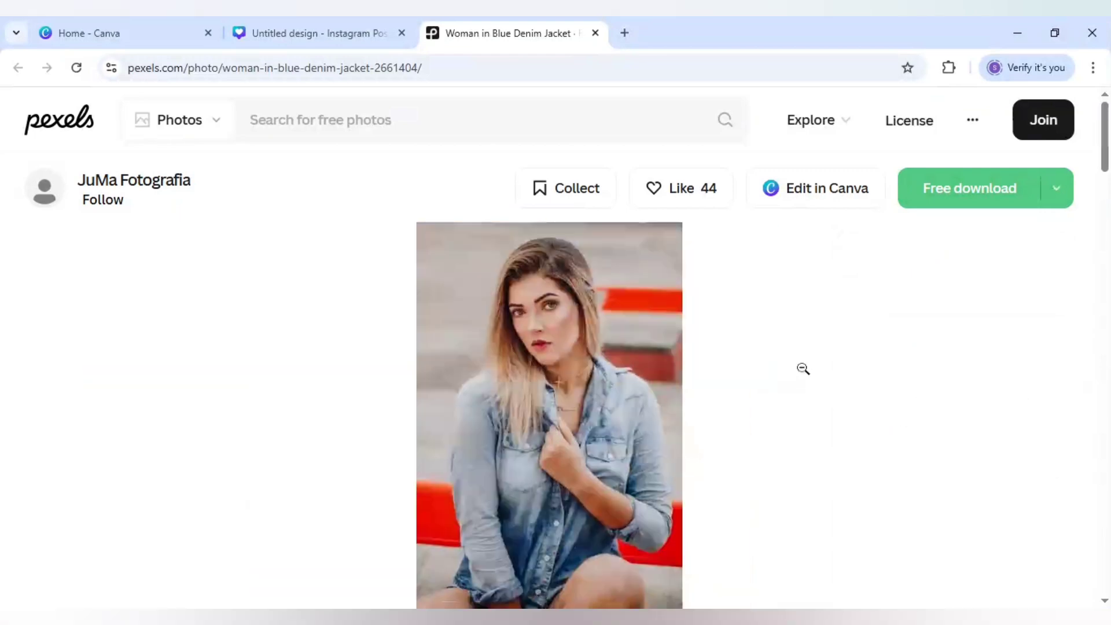
# - Paste the denim-jacket portrait and enlarge it past the square page's edges, centred over the bars
pyautogui.click(366, 43)
pyautogui.hotkey('ctrl', 'v')
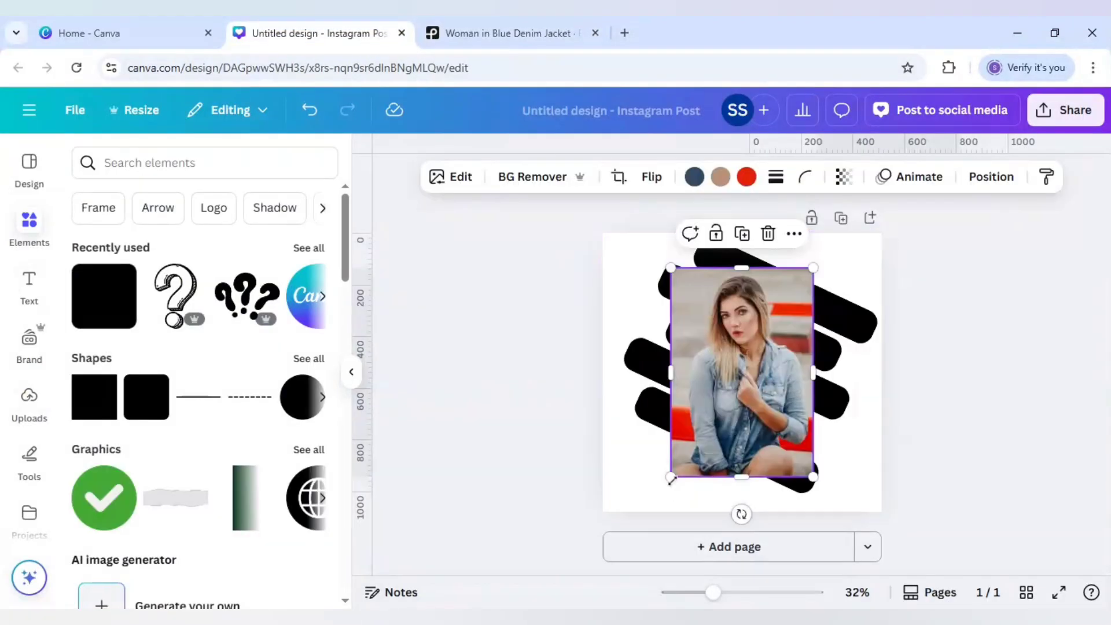
pyautogui.moveTo(700, 466); pyautogui.dragTo(740, 404)
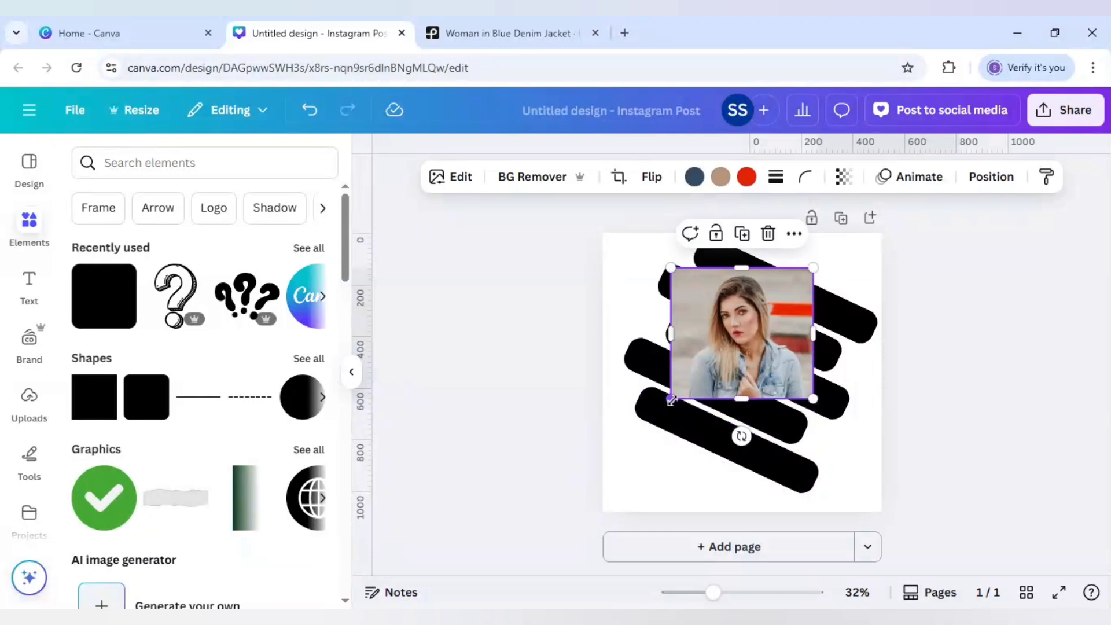
pyautogui.moveTo(671, 398); pyautogui.dragTo(527, 530)
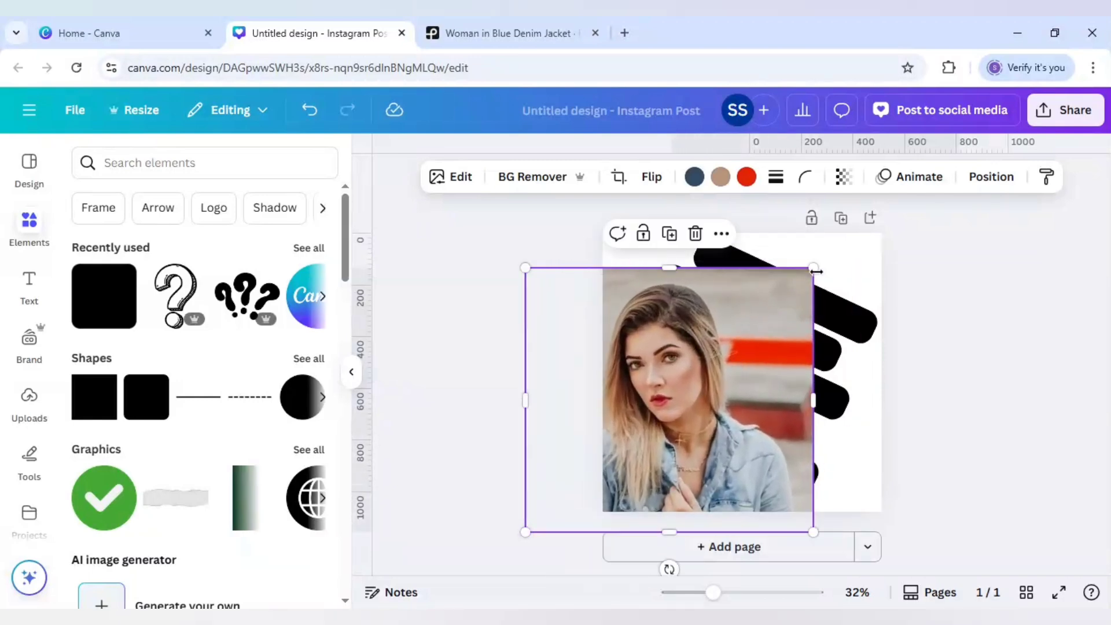
pyautogui.moveTo(813, 267); pyautogui.dragTo(983, 207)
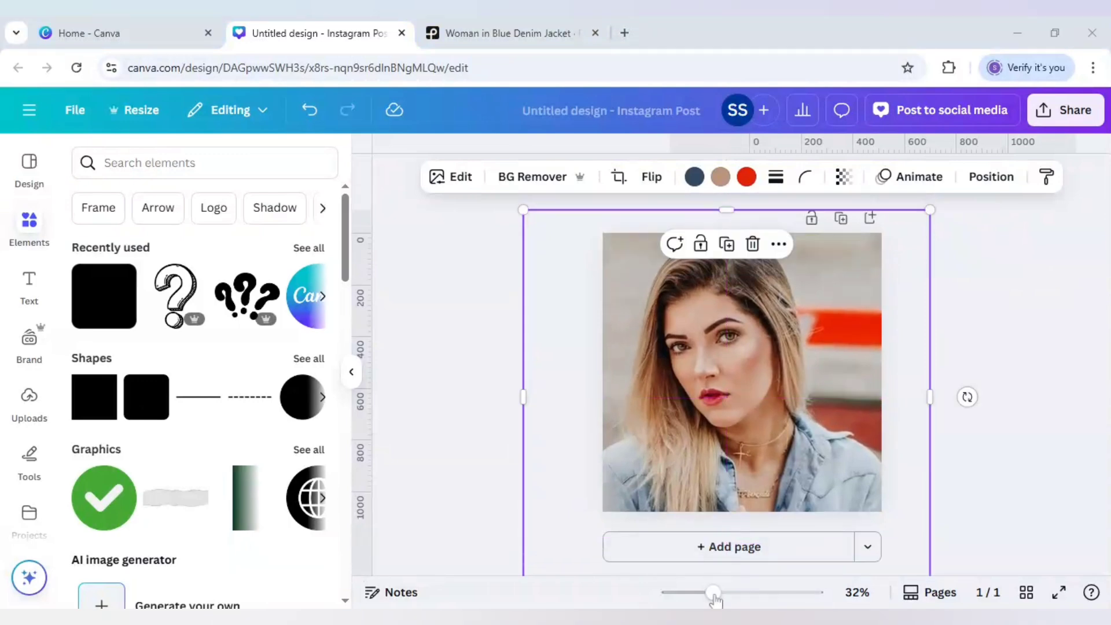
pyautogui.moveTo(702, 604); pyautogui.dragTo(683, 602)
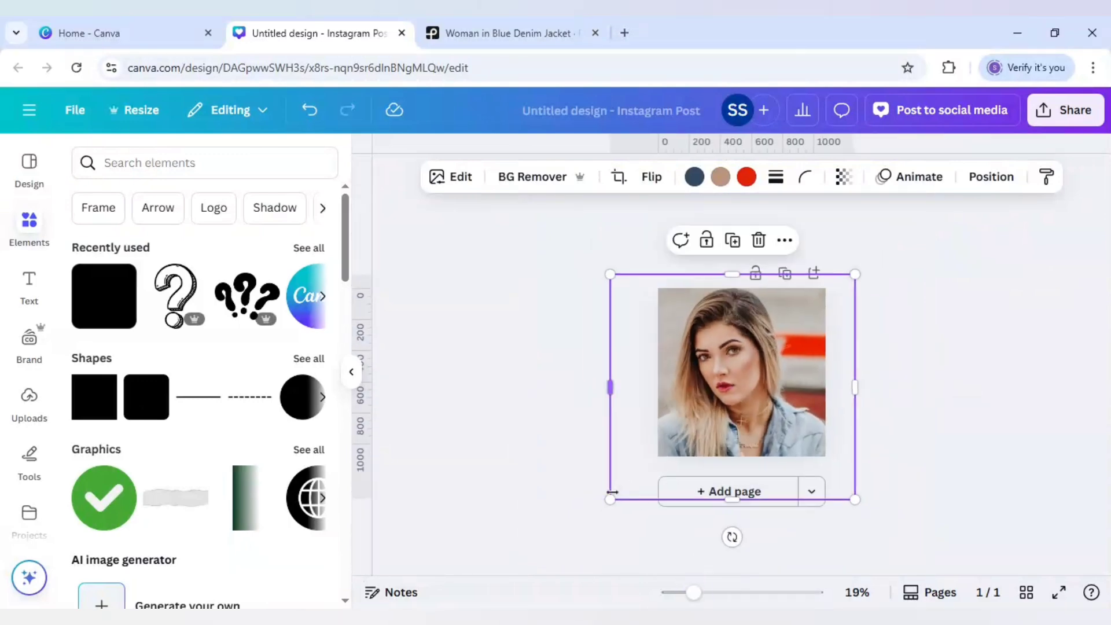
pyautogui.moveTo(610, 499); pyautogui.dragTo(568, 530)
pyautogui.moveTo(716, 455); pyautogui.dragTo(719, 455)
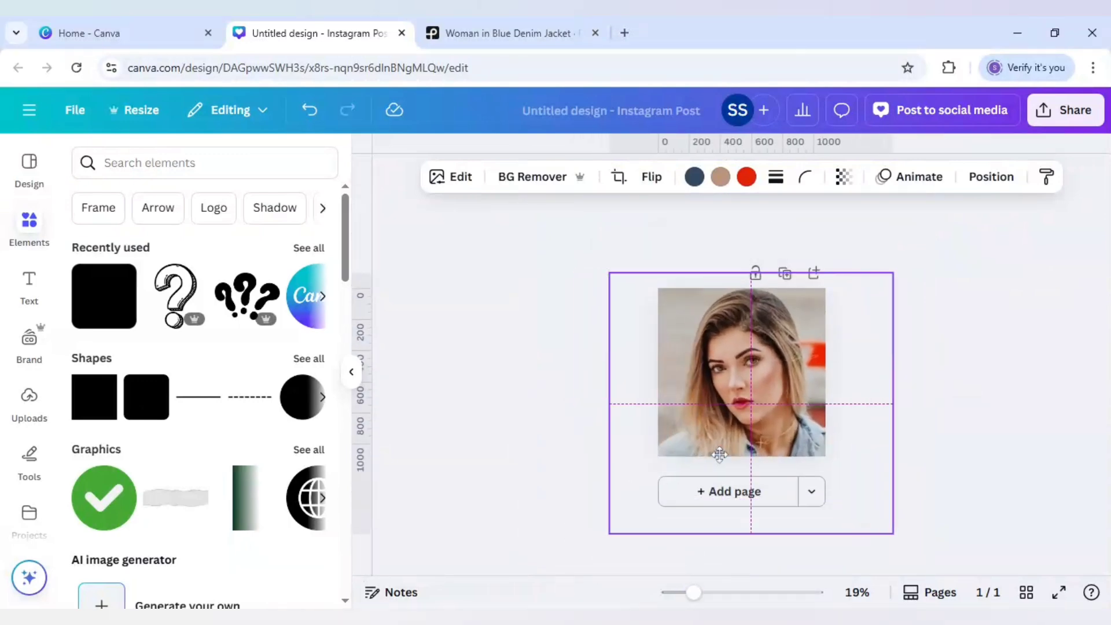
# - Try lowering the photo's transparency, restore full opacity, then delete it from page 1
pyautogui.click(843, 176)
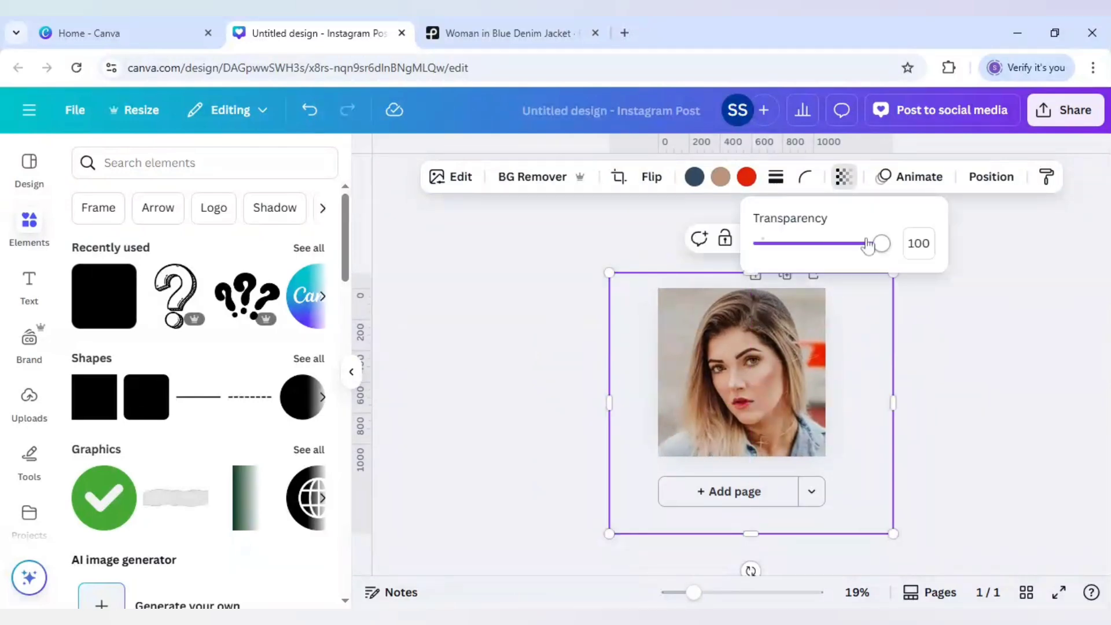
pyautogui.moveTo(884, 244); pyautogui.dragTo(848, 250)
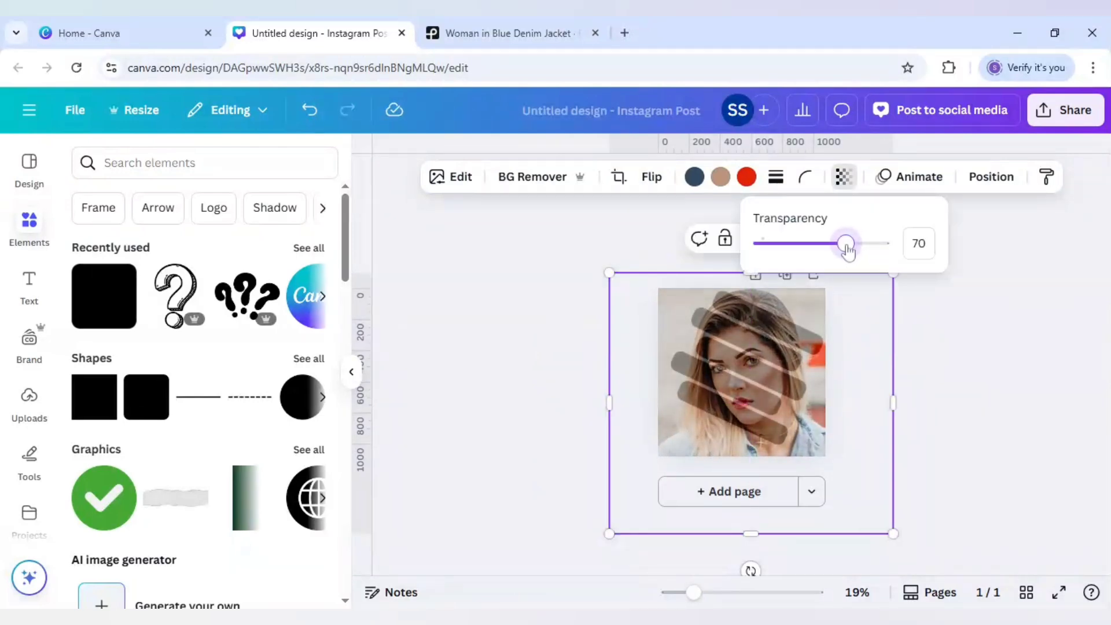
pyautogui.click(798, 389)
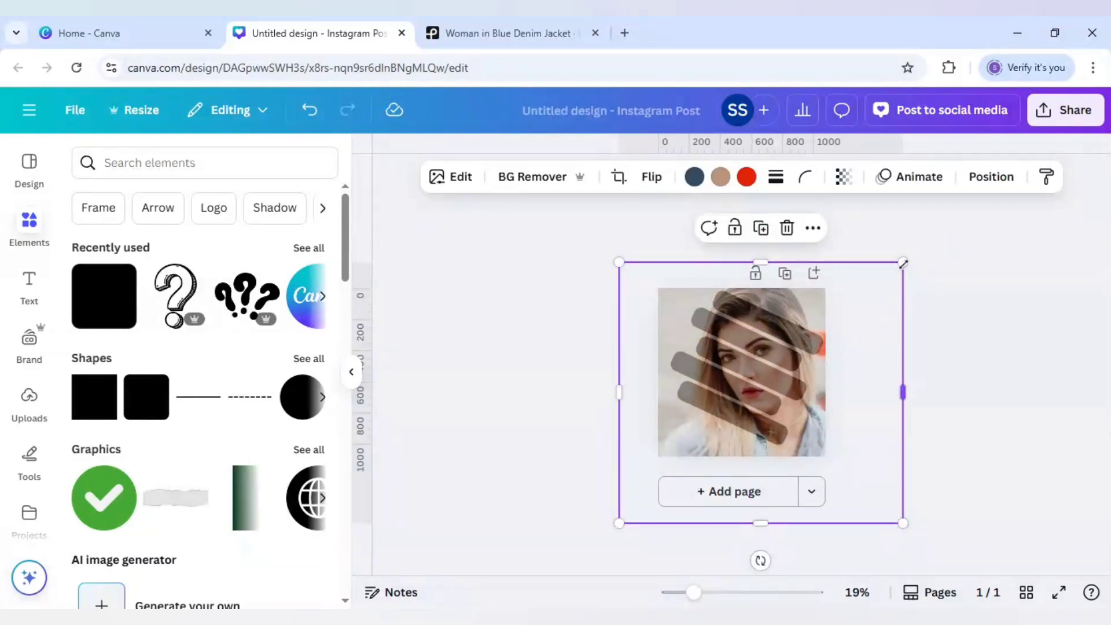
pyautogui.moveTo(902, 262); pyautogui.dragTo(893, 266)
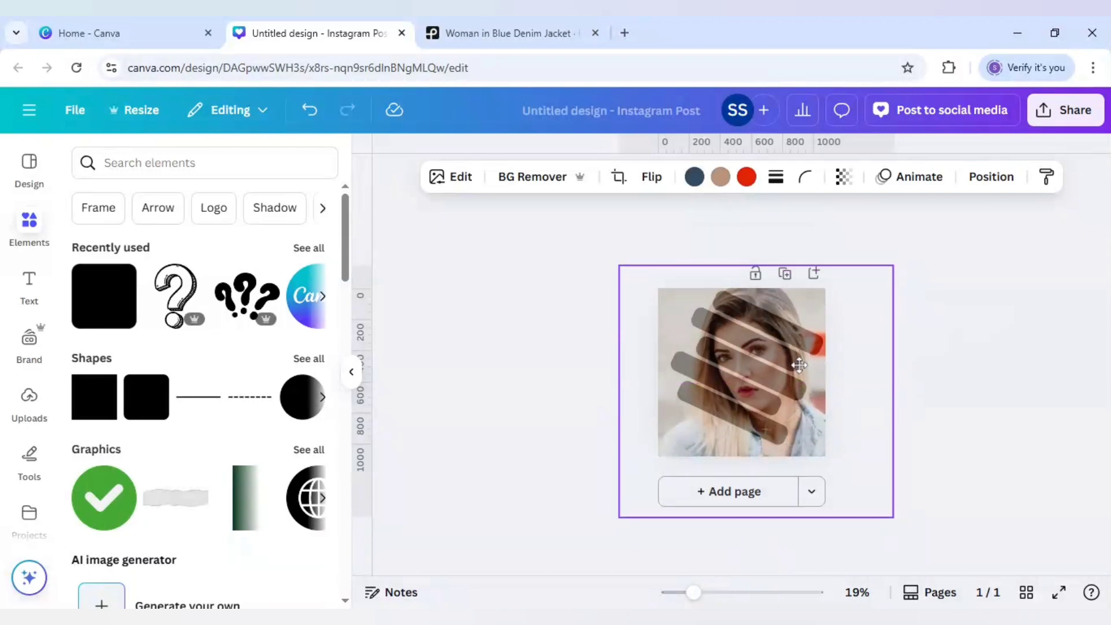
pyautogui.click(986, 393)
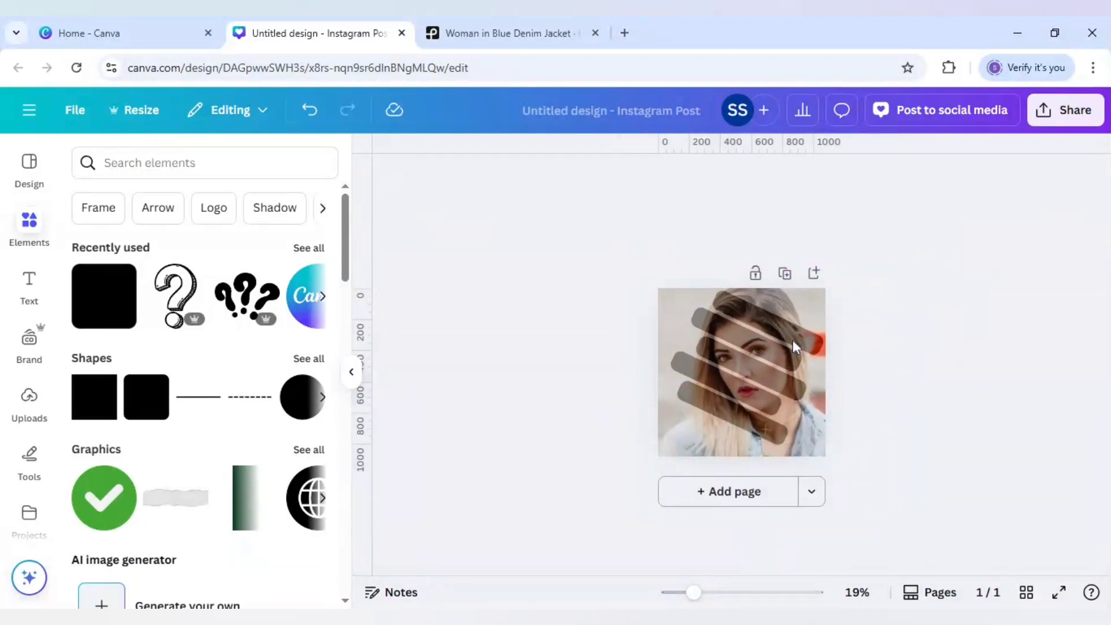
pyautogui.click(815, 313)
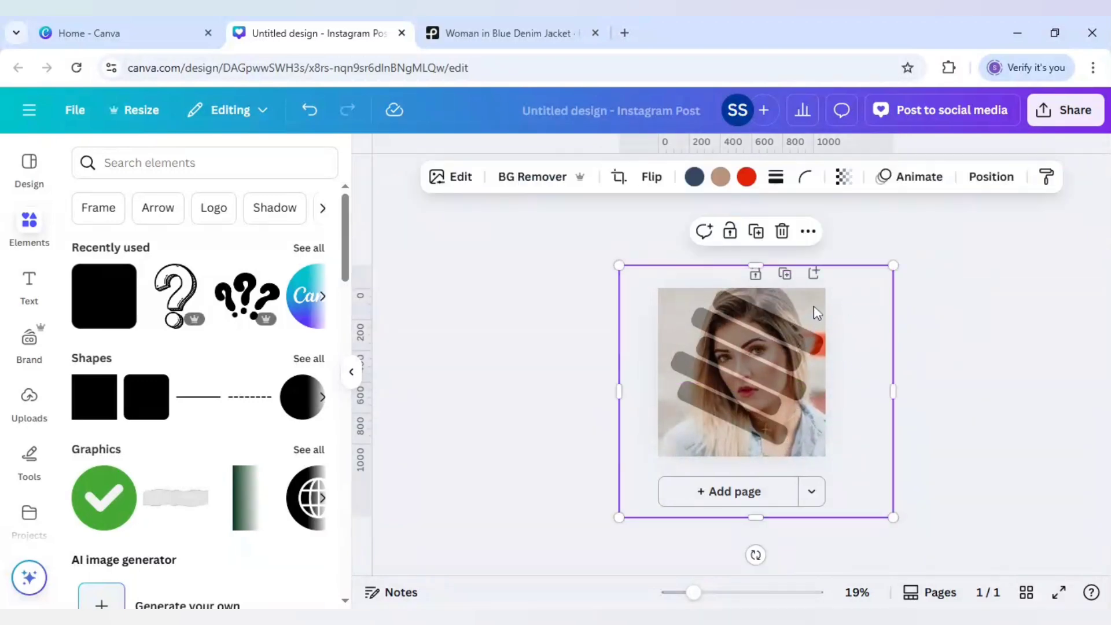
pyautogui.click(844, 177)
pyautogui.click(884, 245)
pyautogui.click(925, 365)
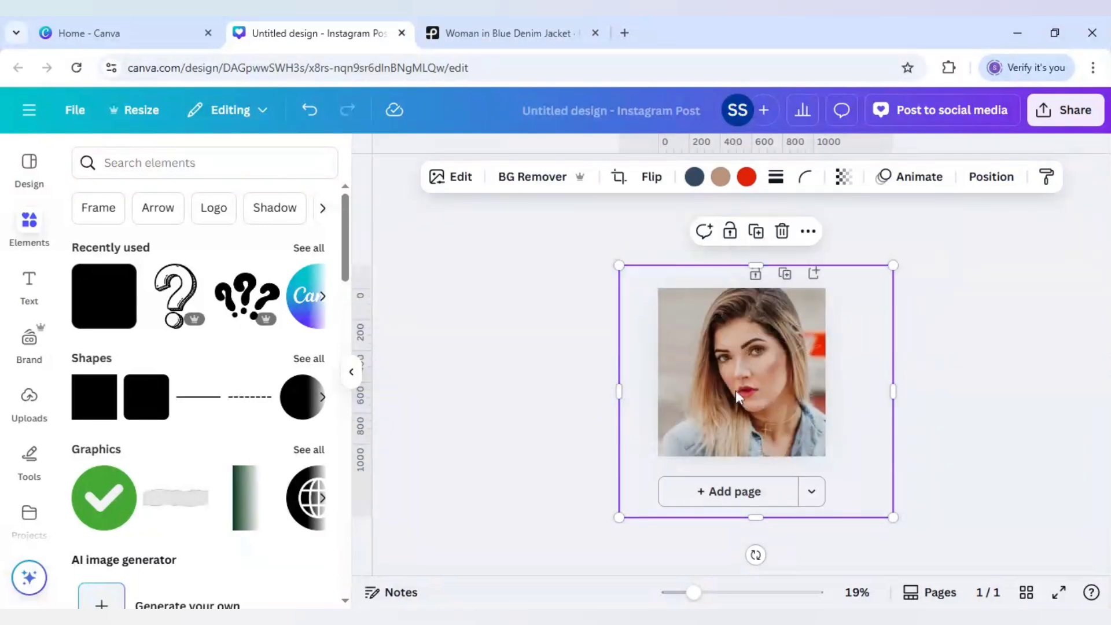
pyautogui.press('Delete')
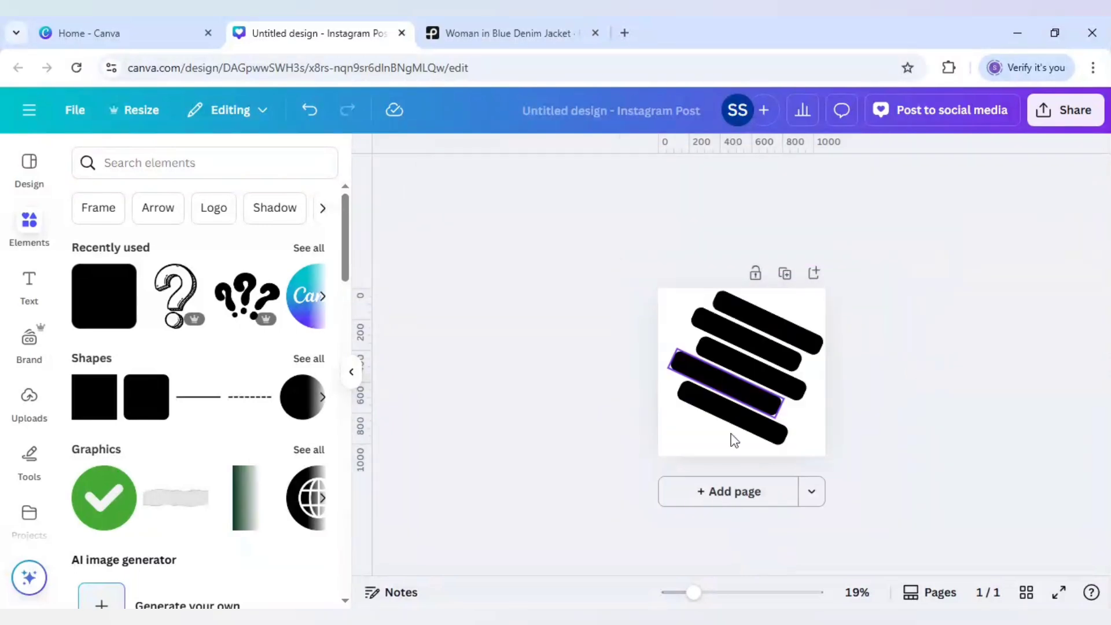
# - Add Page 2 and paste the portrait photo onto it
pyautogui.click(732, 491)
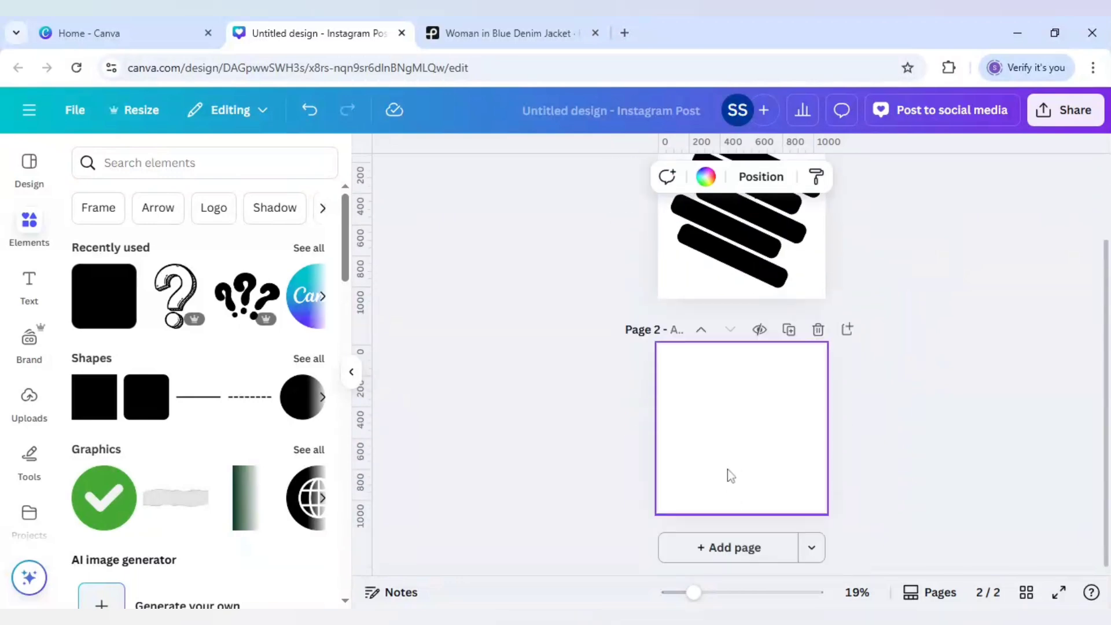
pyautogui.hotkey('ctrl', 'v')
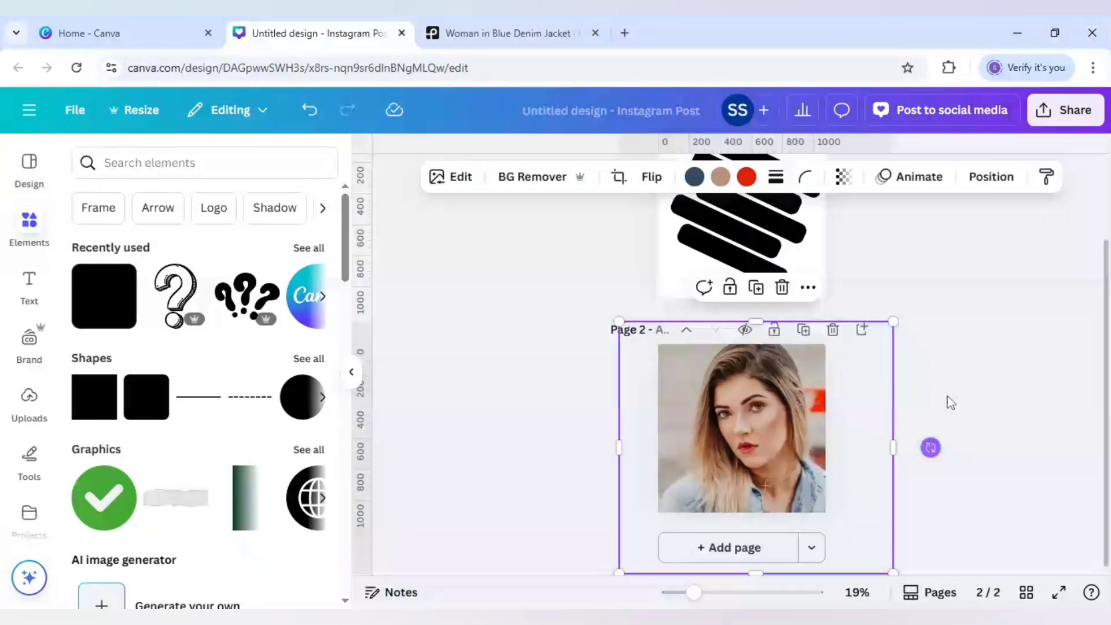
pyautogui.click(949, 401)
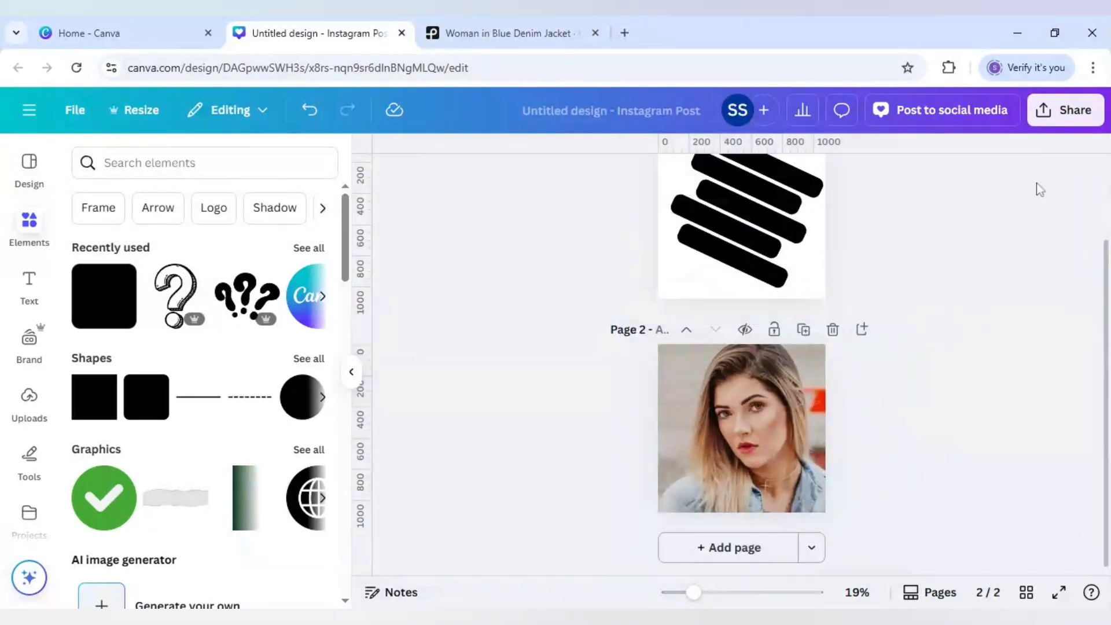
# - Download only Page 2 as a PNG file
pyautogui.click(1071, 122)
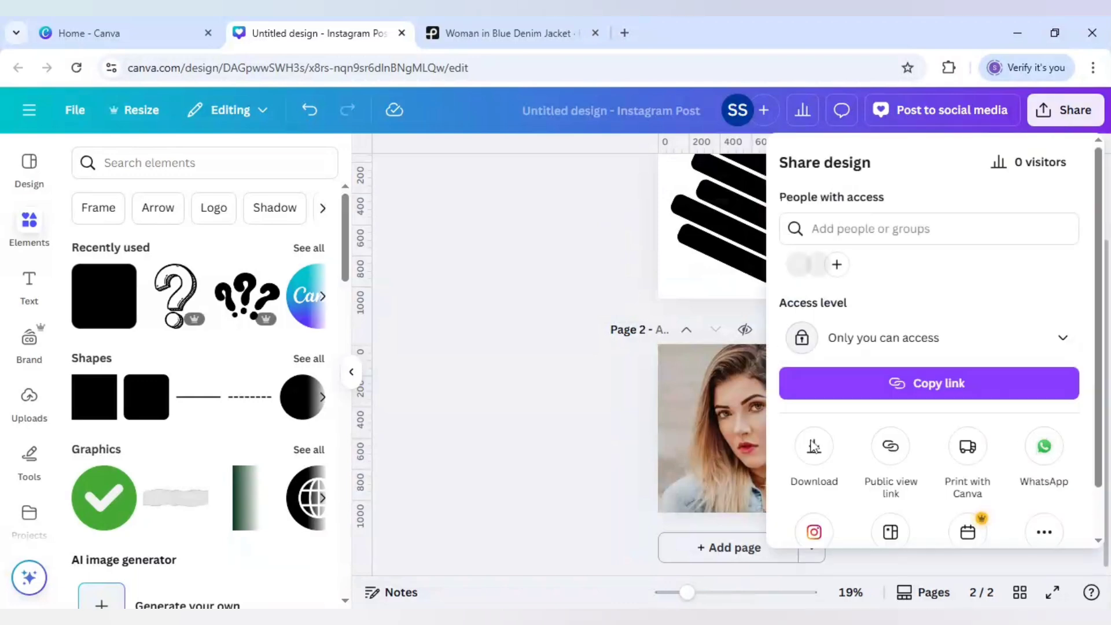
pyautogui.click(814, 454)
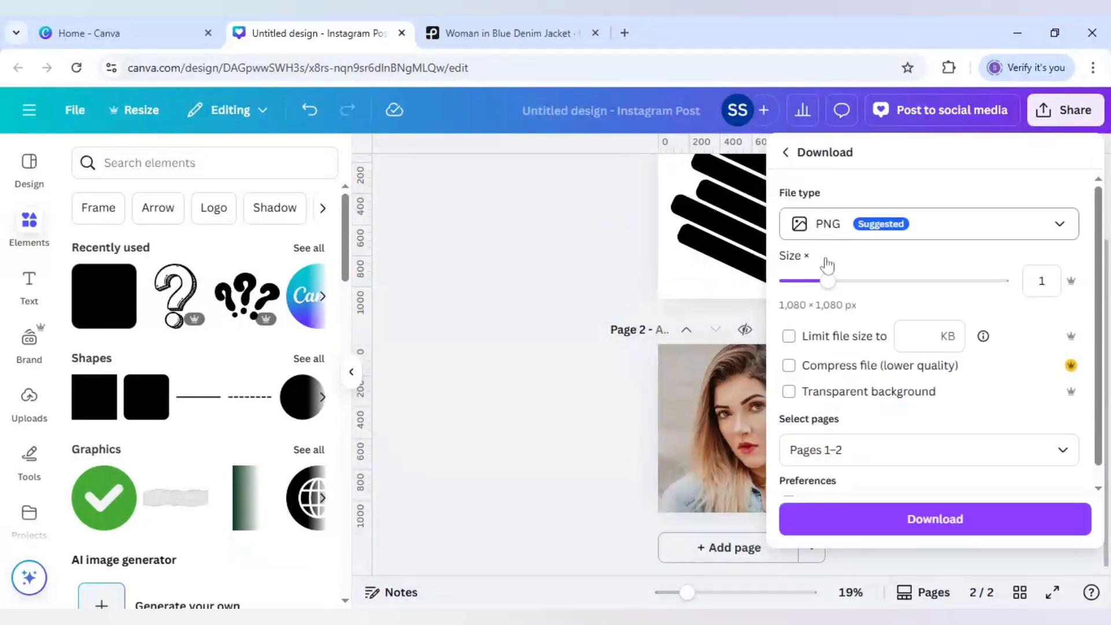
pyautogui.click(822, 450)
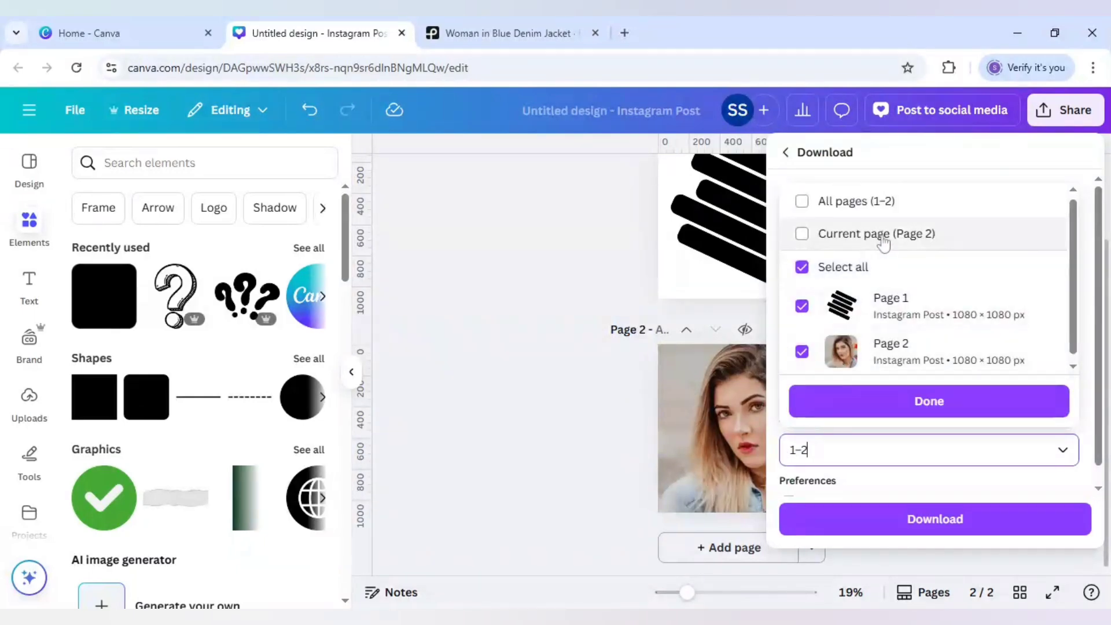
pyautogui.click(883, 239)
pyautogui.click(913, 521)
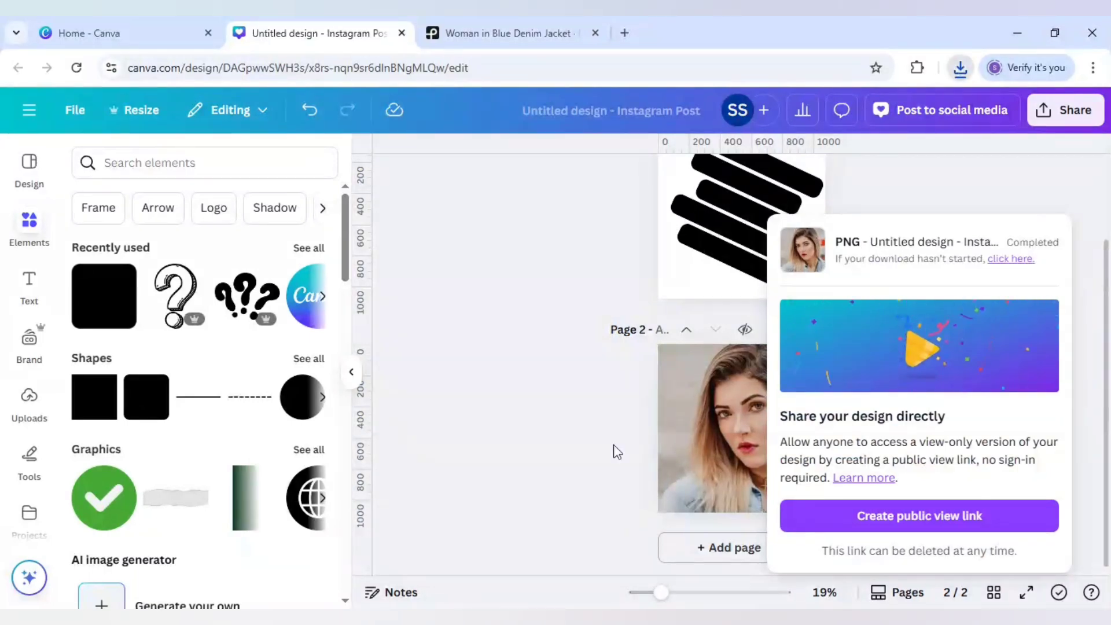
pyautogui.click(614, 451)
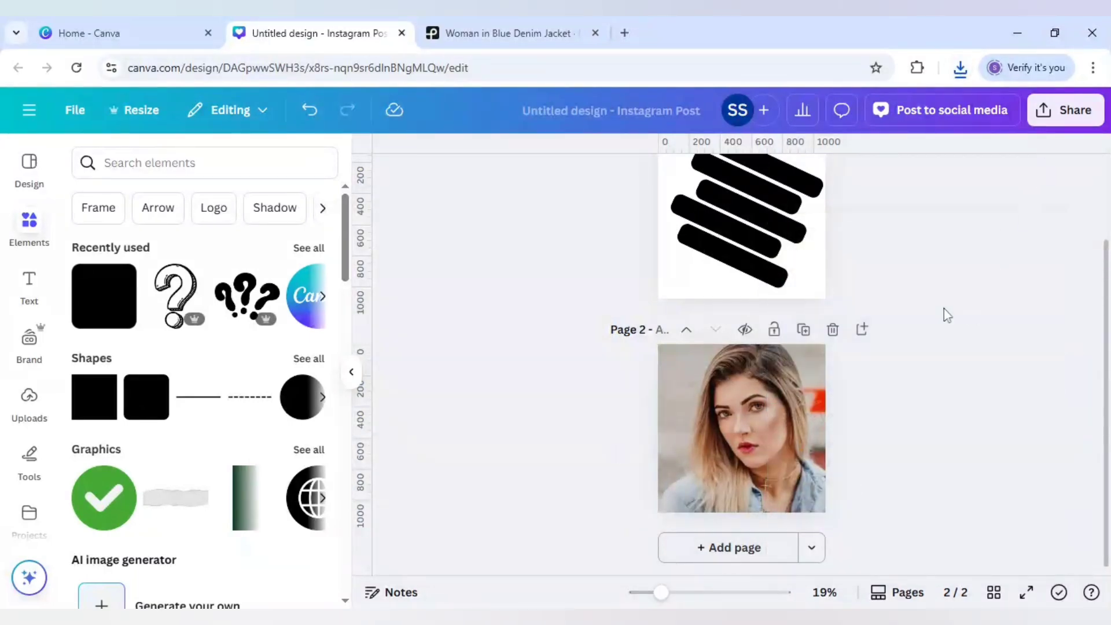
pyautogui.scroll(3, 954, 309)
# - Download only Page 1 as a PNG, then add a blank Page 3
pyautogui.click(1050, 118)
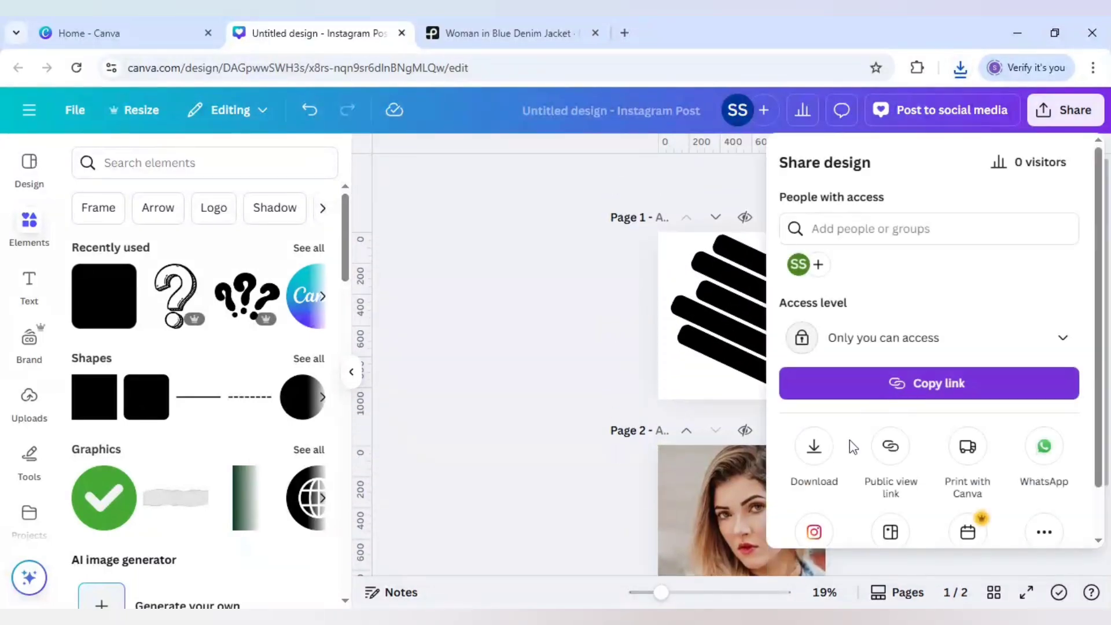
pyautogui.click(812, 451)
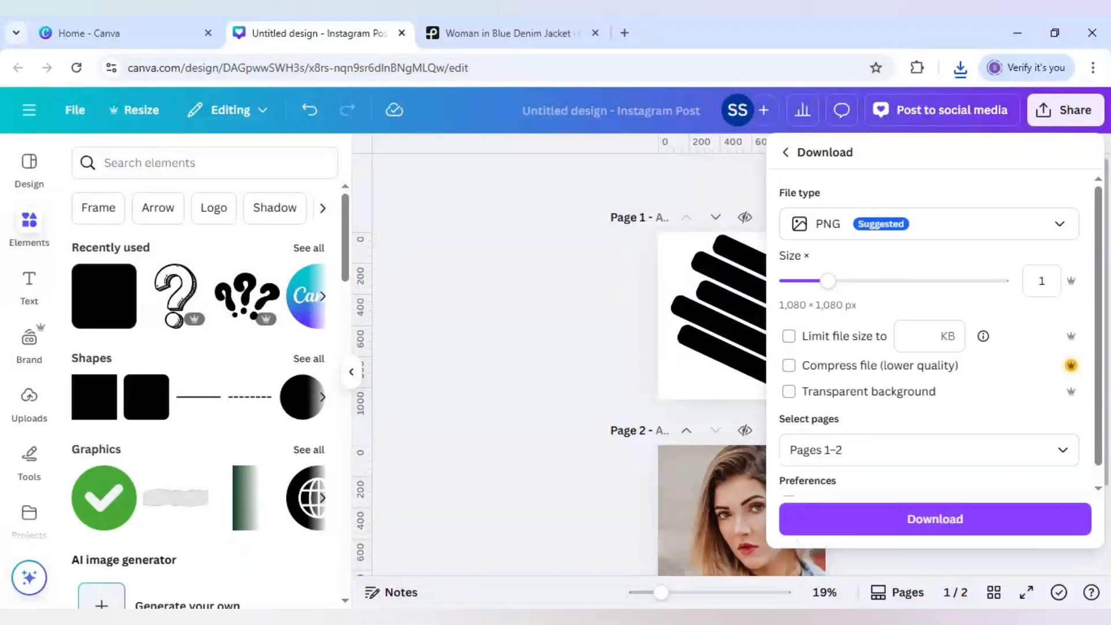
pyautogui.click(862, 450)
pyautogui.click(864, 232)
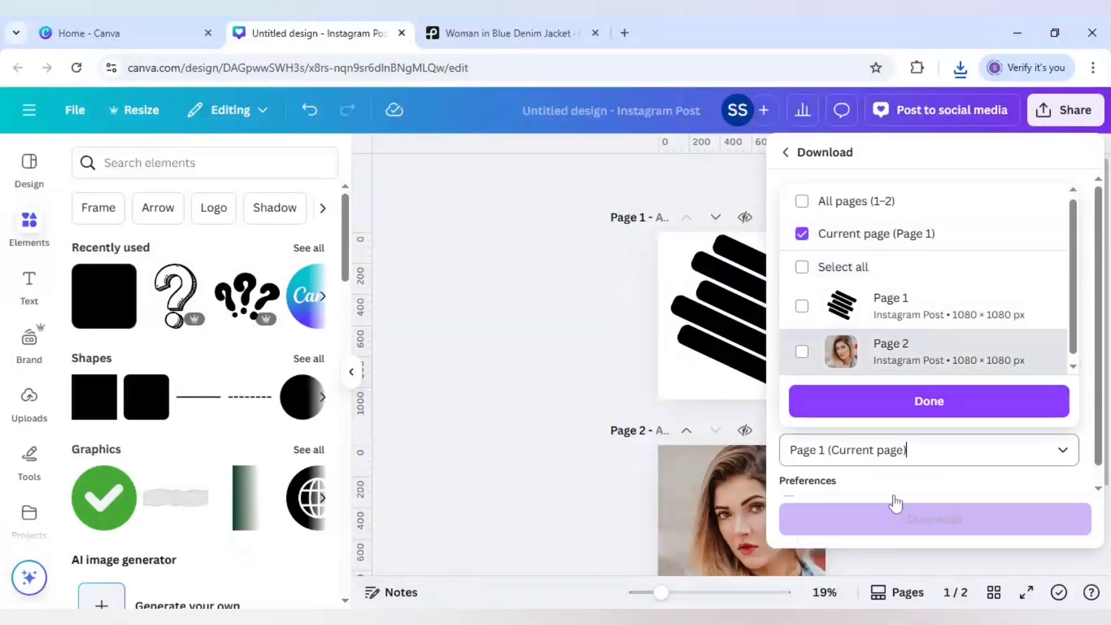
pyautogui.click(894, 520)
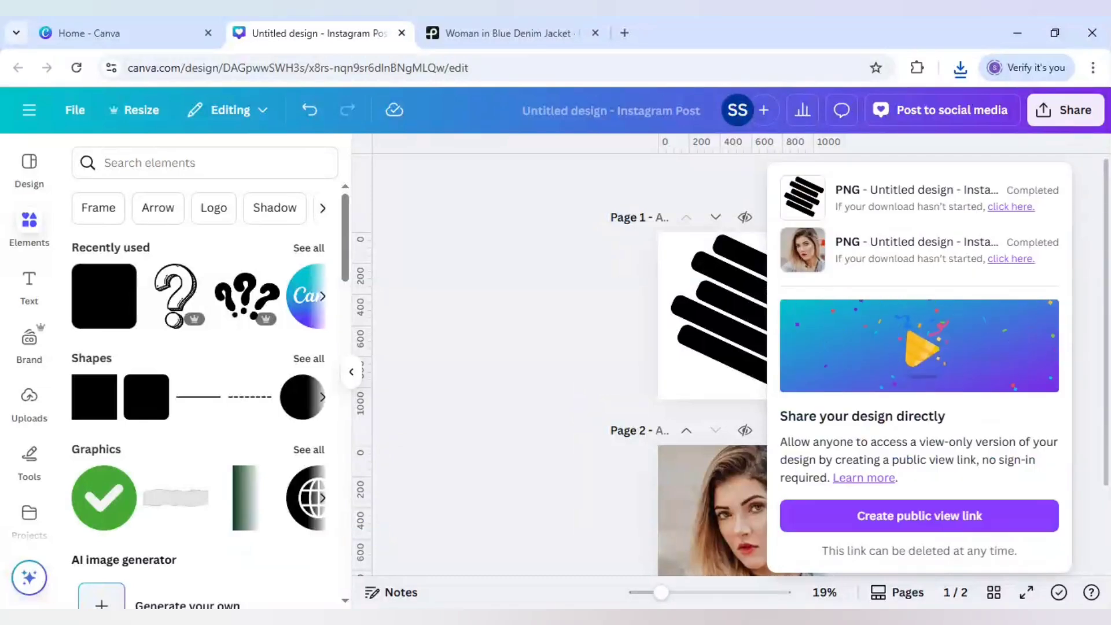
pyautogui.click(582, 409)
pyautogui.scroll(-3, 582, 409)
pyautogui.click(763, 550)
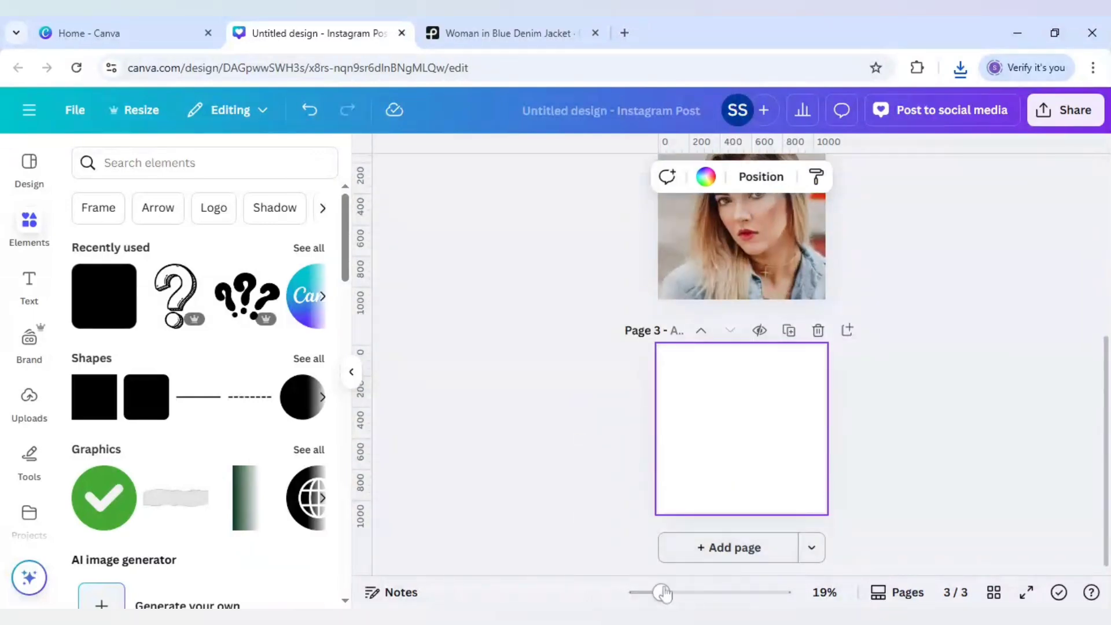
# - Paste the portrait and stripes onto Page 3: stripes shrunk to 540 × 540 top-right, photo lower-left
pyautogui.moveTo(661, 593); pyautogui.dragTo(675, 593)
pyautogui.scroll(-1, 951, 468)
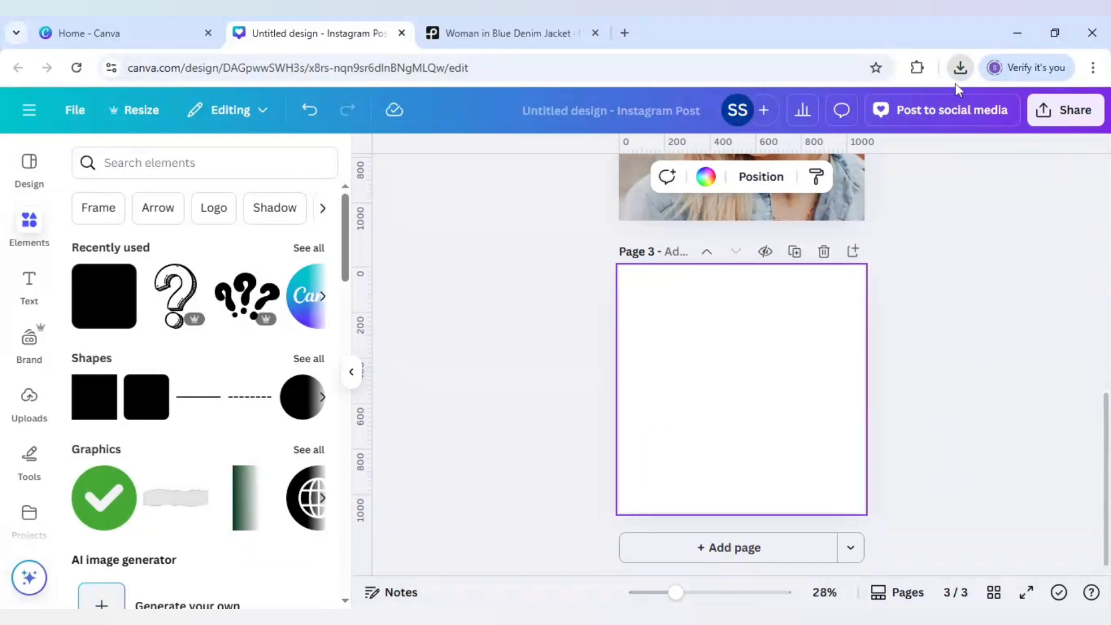
pyautogui.hotkey('ctrl', 'v')
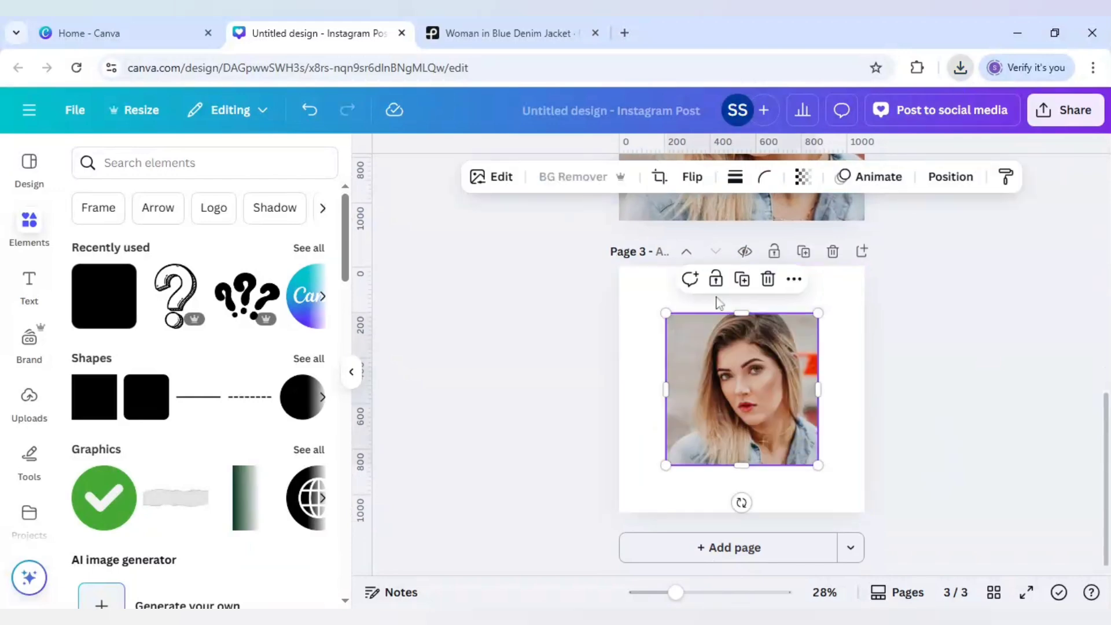
pyautogui.click(574, 308)
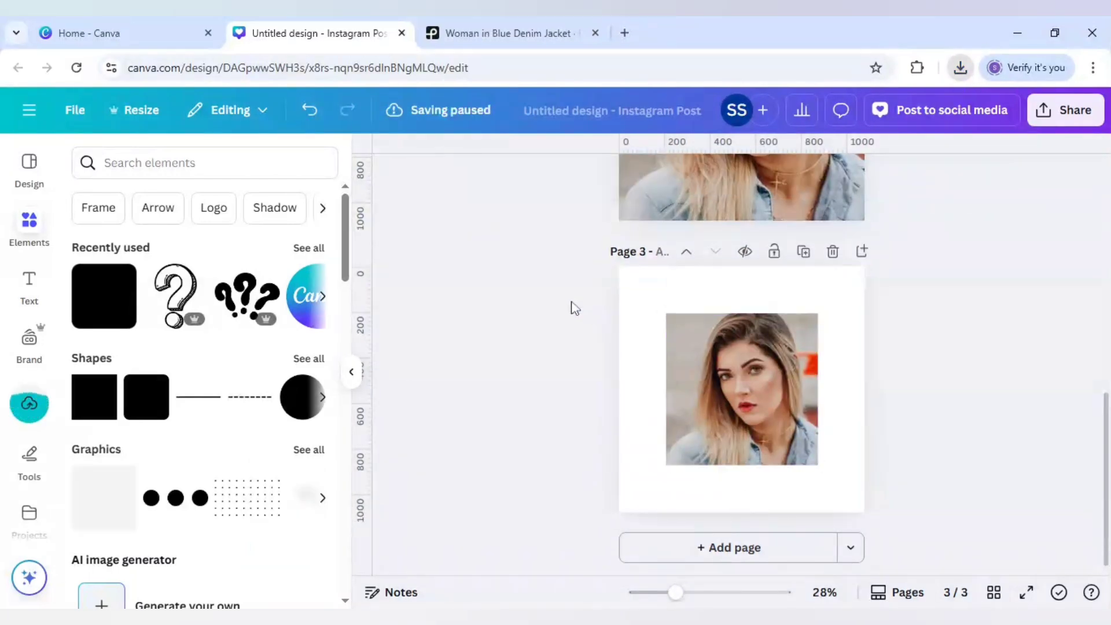
pyautogui.hotkey('ctrl', 'v')
pyautogui.moveTo(736, 360); pyautogui.dragTo(768, 324)
pyautogui.moveTo(737, 392); pyautogui.dragTo(751, 382)
pyautogui.click(695, 419)
pyautogui.moveTo(694, 420); pyautogui.dragTo(648, 459)
# - Search the Apps panel for 'blend' and launch the Blend Image app
pyautogui.scroll(-2, 29, 493)
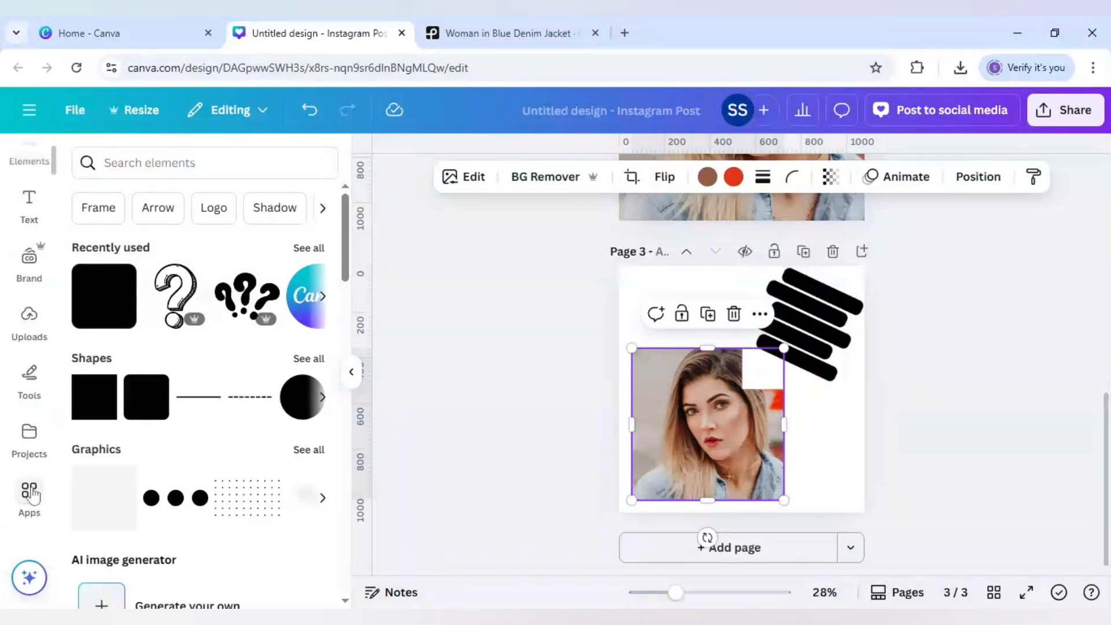
pyautogui.click(30, 493)
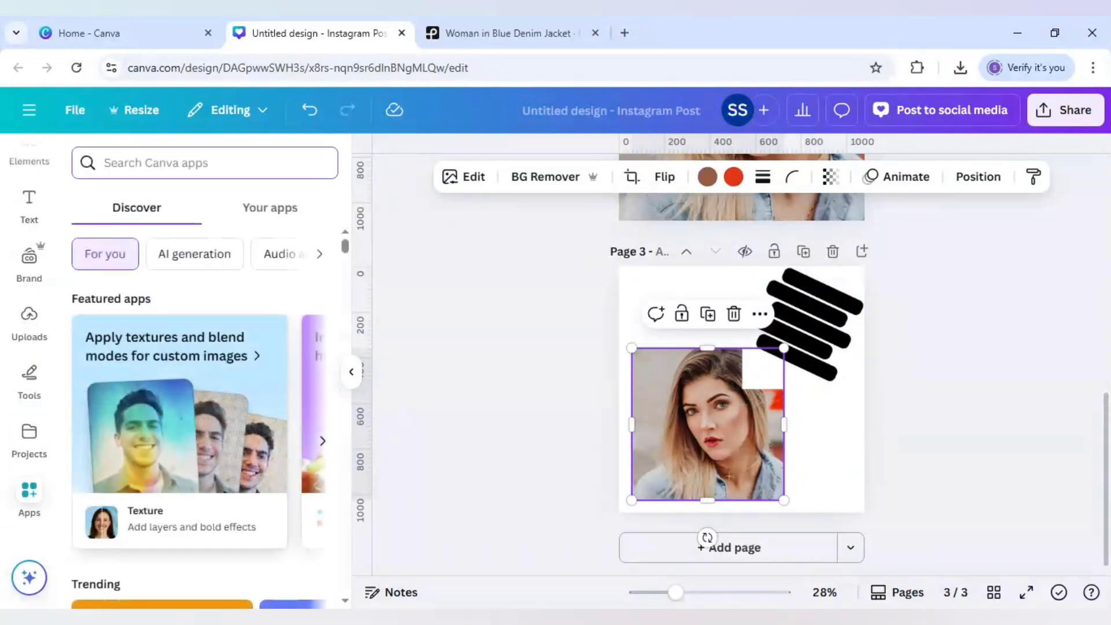
pyautogui.write('blend')
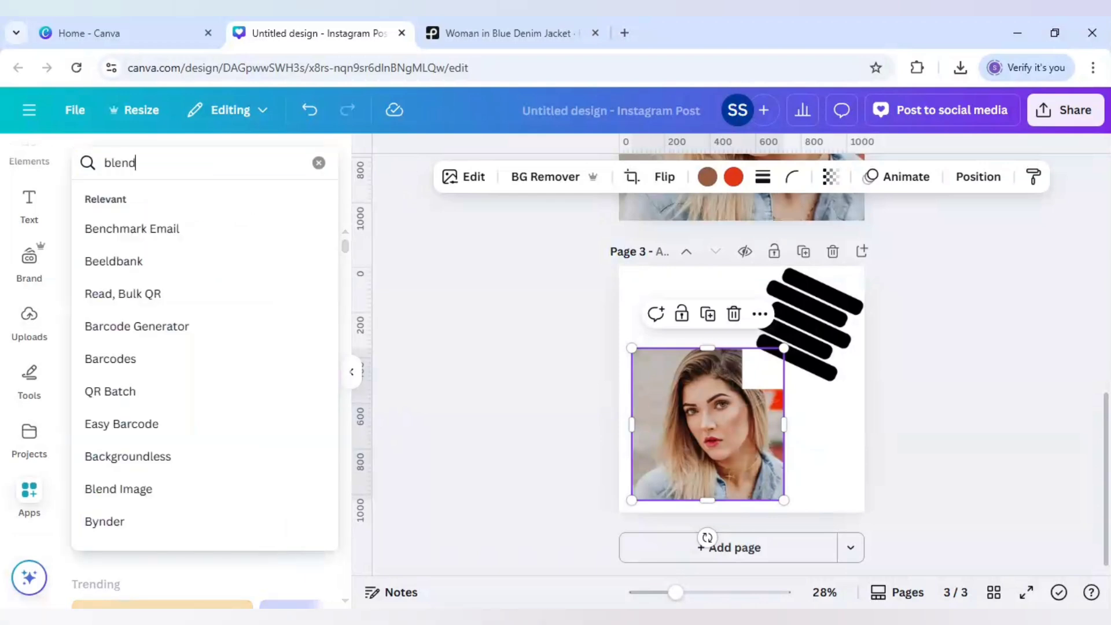
pyautogui.press('Return')
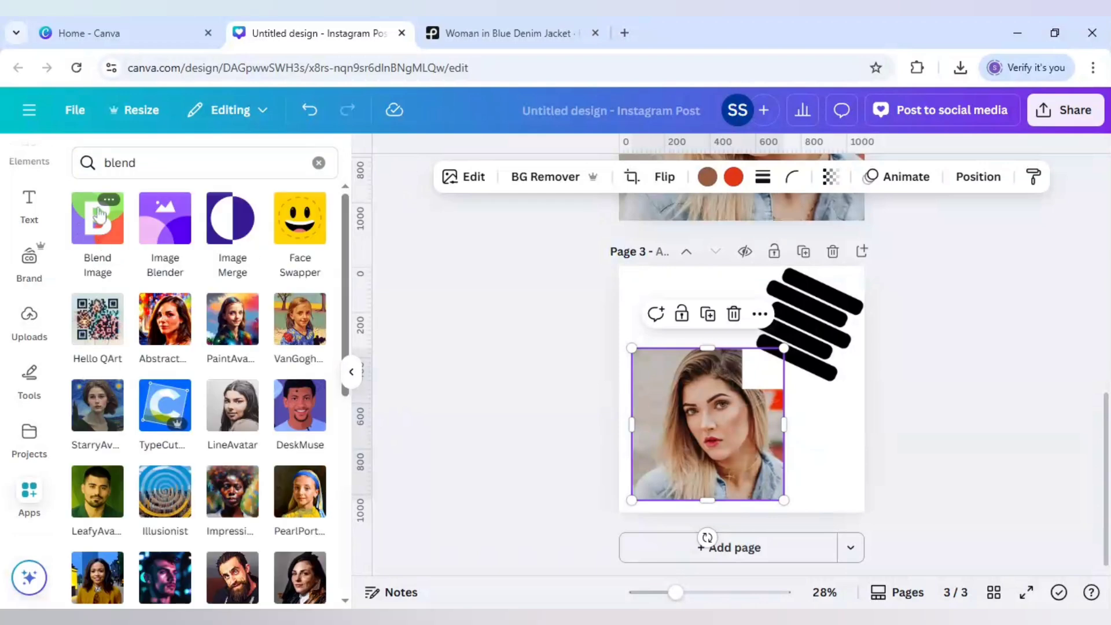
pyautogui.click(100, 231)
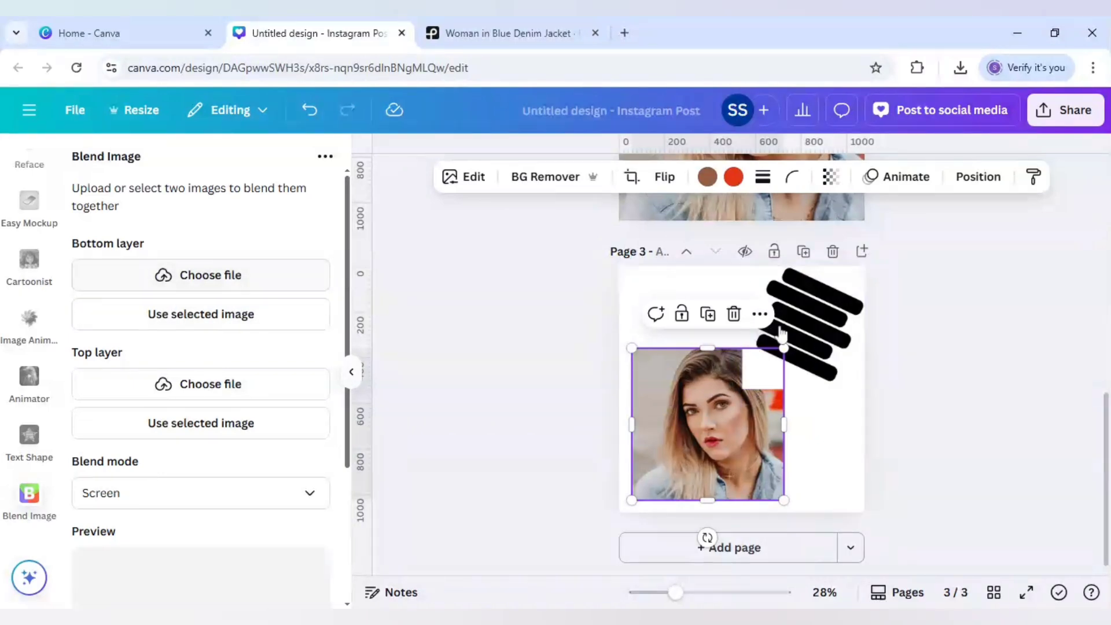
# - Set the portrait photo as the Blend Image top layer and the stripes graphic as bottom layer
pyautogui.click(842, 338)
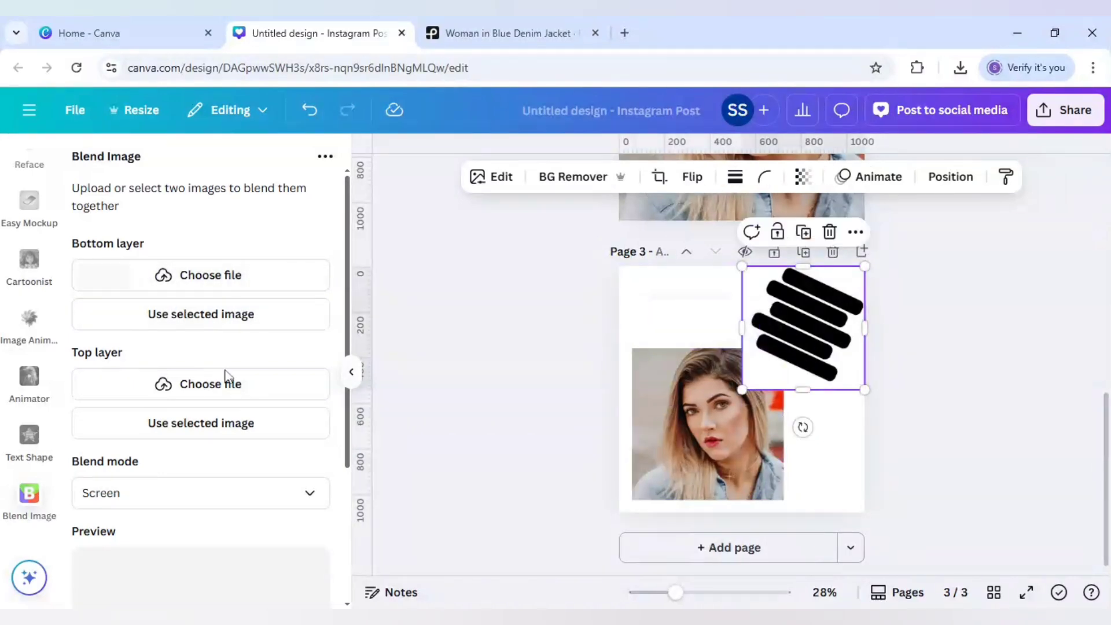
pyautogui.click(712, 445)
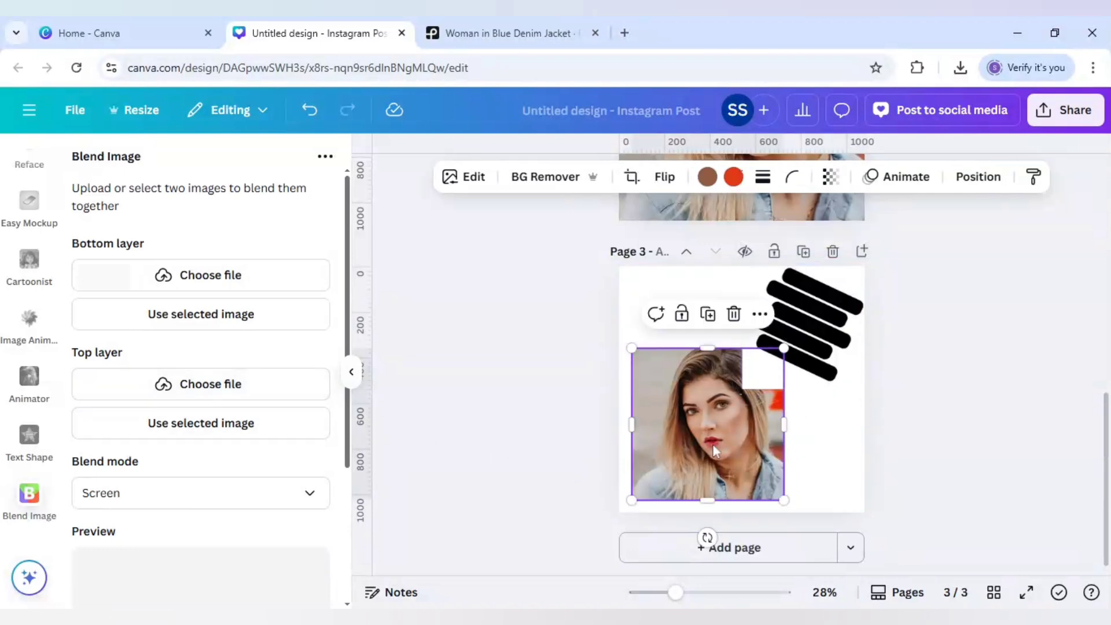
pyautogui.click(265, 431)
pyautogui.click(807, 308)
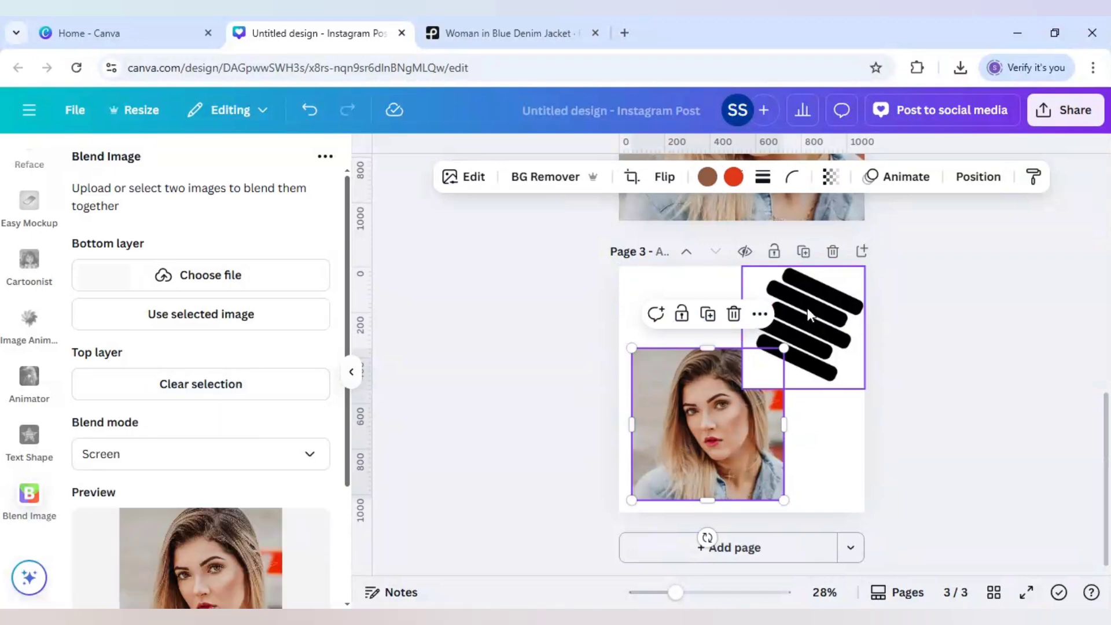
pyautogui.click(214, 315)
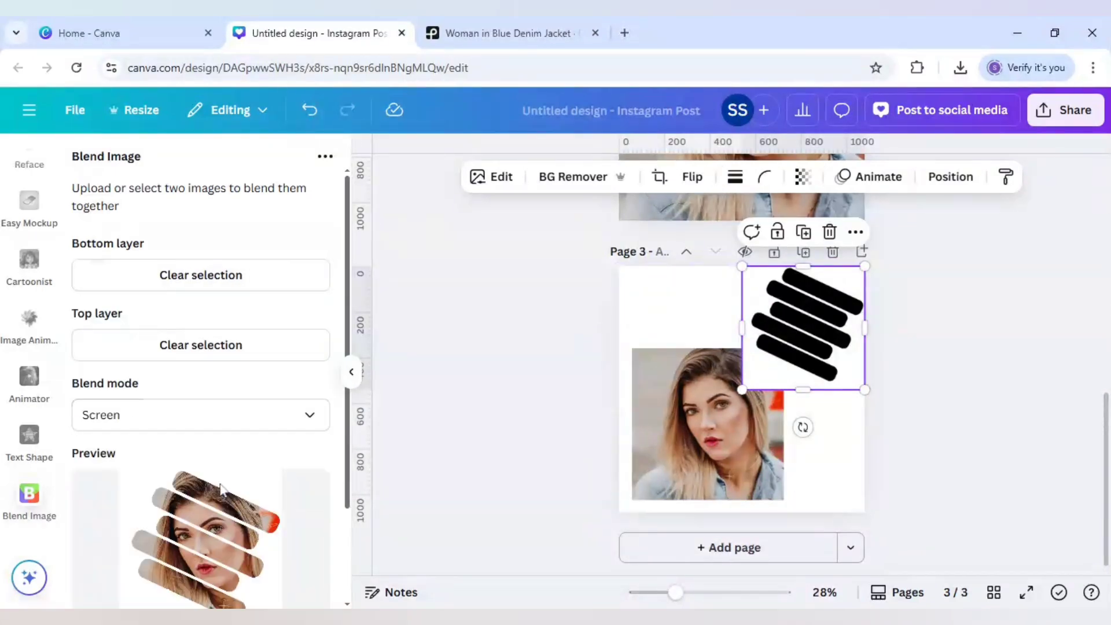
pyautogui.scroll(-3, 223, 486)
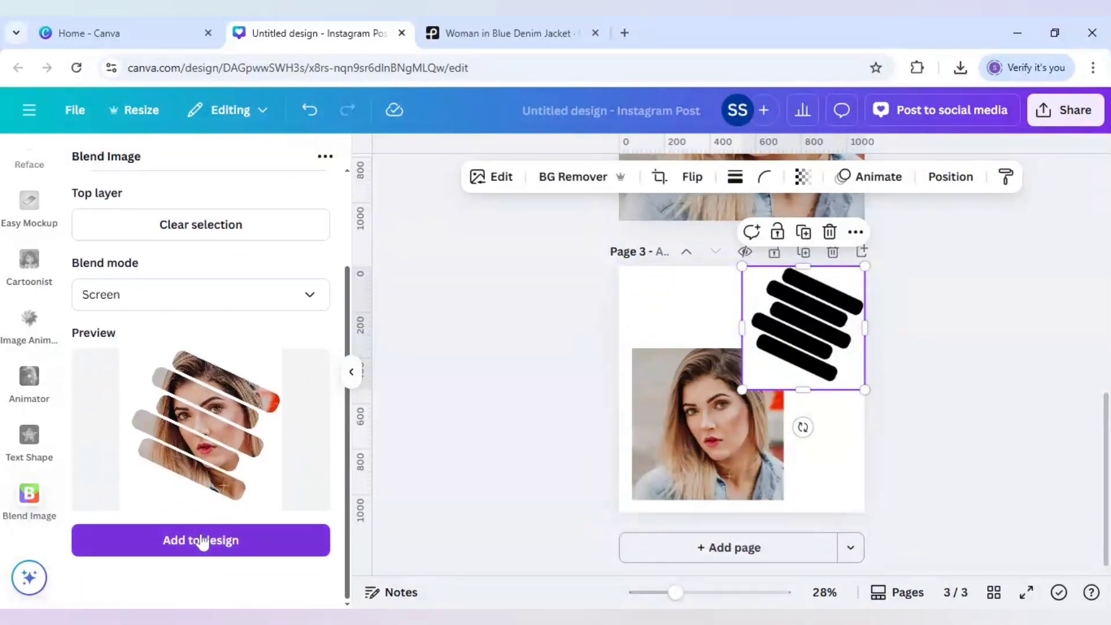
# - Add the blended image to Page 4 and scale it to fill 1,080 × 1,080
pyautogui.click(201, 543)
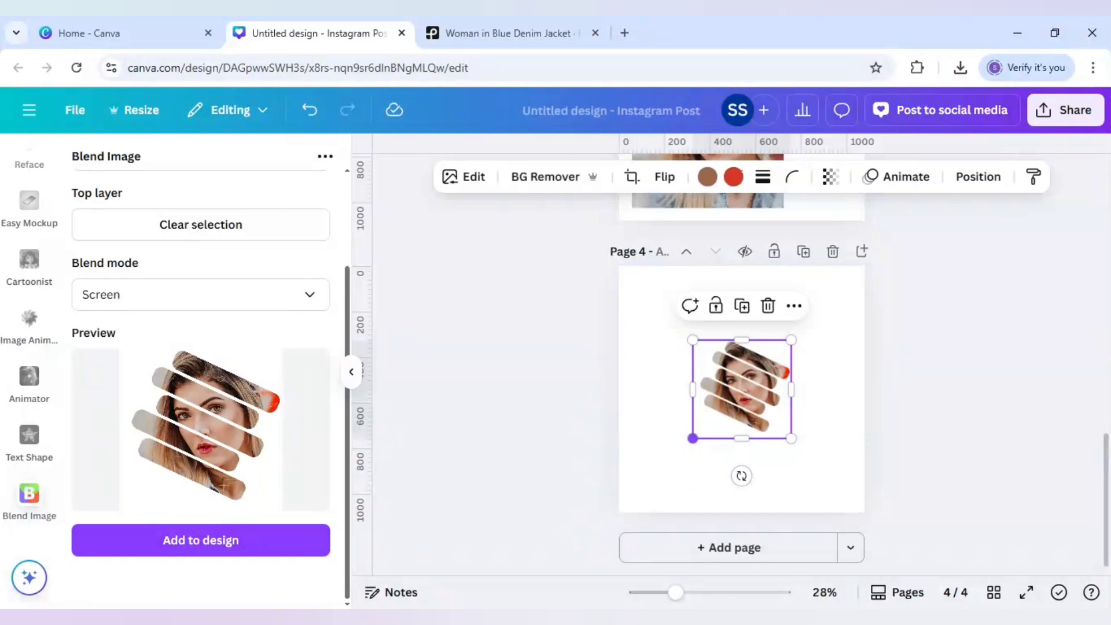
pyautogui.moveTo(693, 438); pyautogui.dragTo(618, 512)
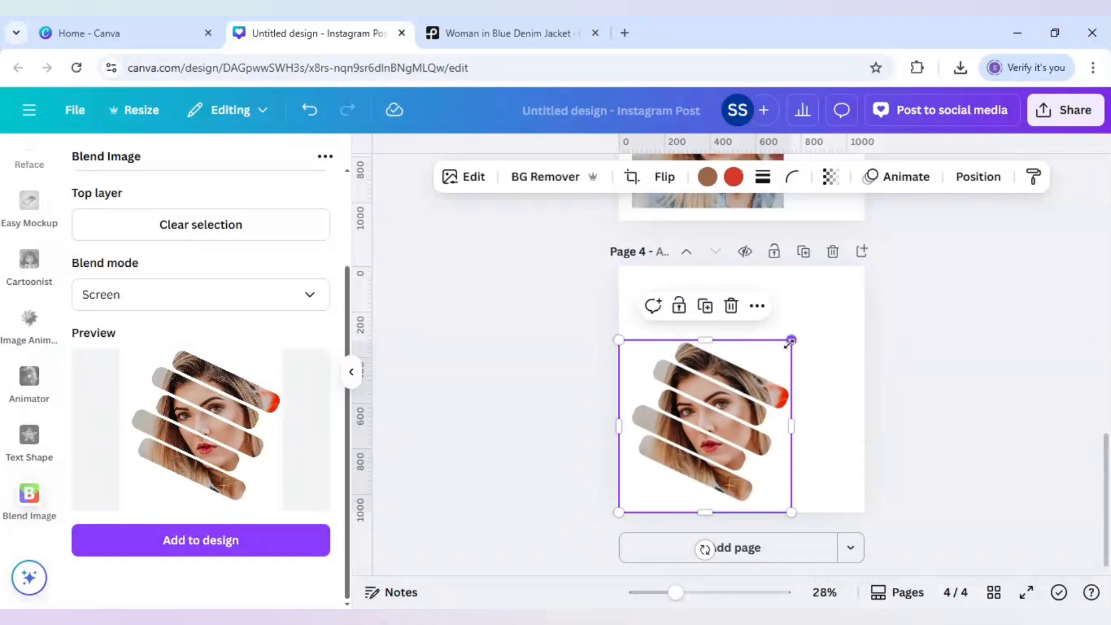
pyautogui.moveTo(791, 340); pyautogui.dragTo(878, 290)
pyautogui.click(906, 405)
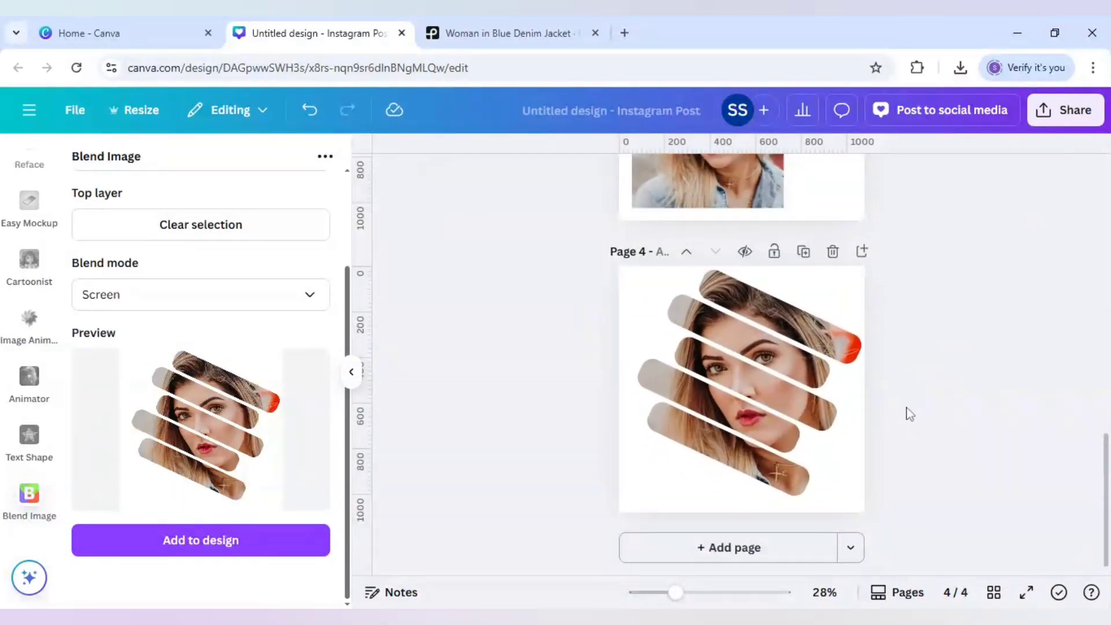